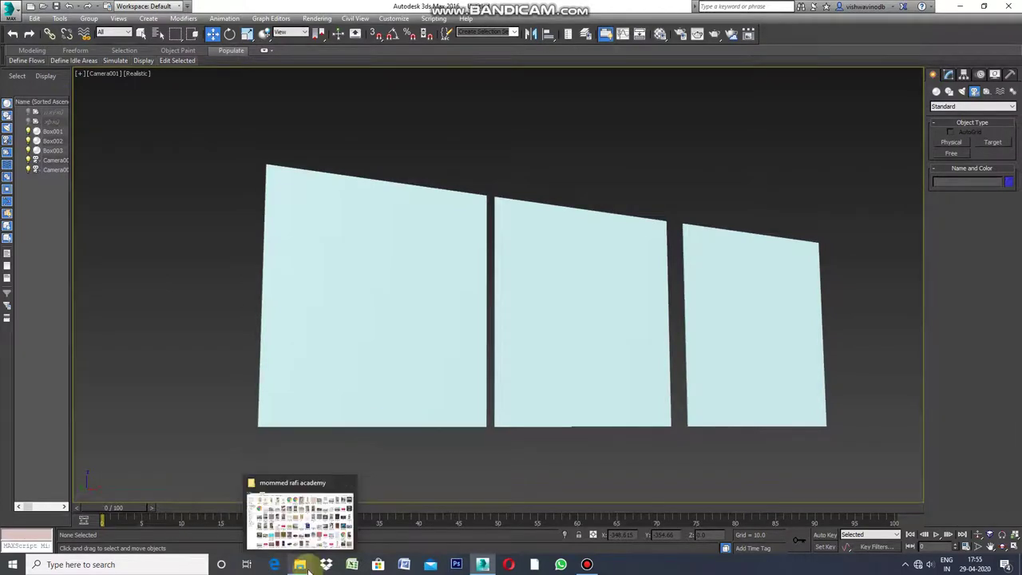
Step: Drag the classical column photo from the image folder onto the right panel
{"action": "left_click", "coordinate": [296, 544]}
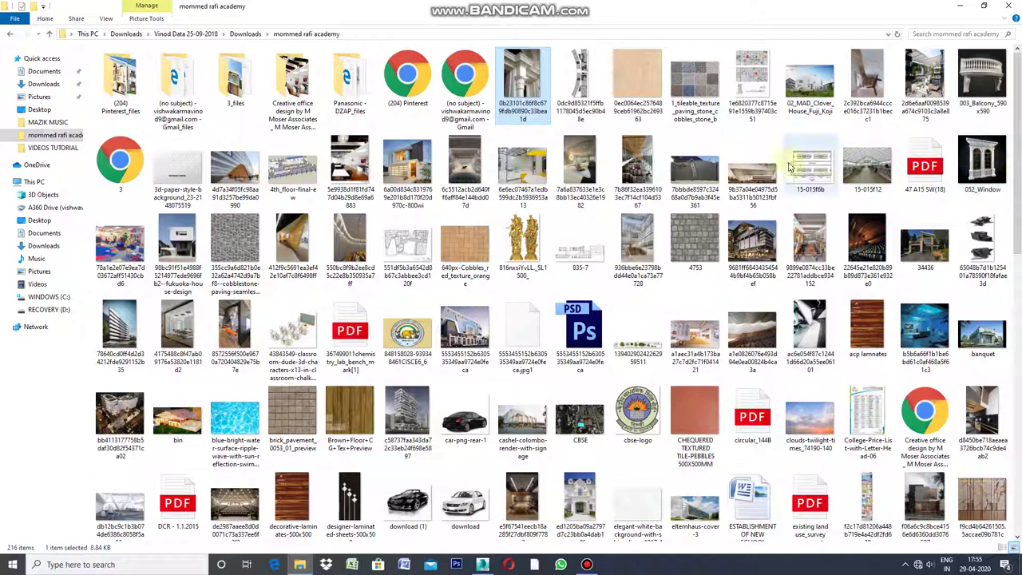
{"action": "mouse_move", "coordinate": [530, 86]}
{"action": "left_mouse_down"}
{"action": "mouse_move", "coordinate": [548, 461]}
{"action": "mouse_move", "coordinate": [659, 440]}
{"action": "left_mouse_up"}
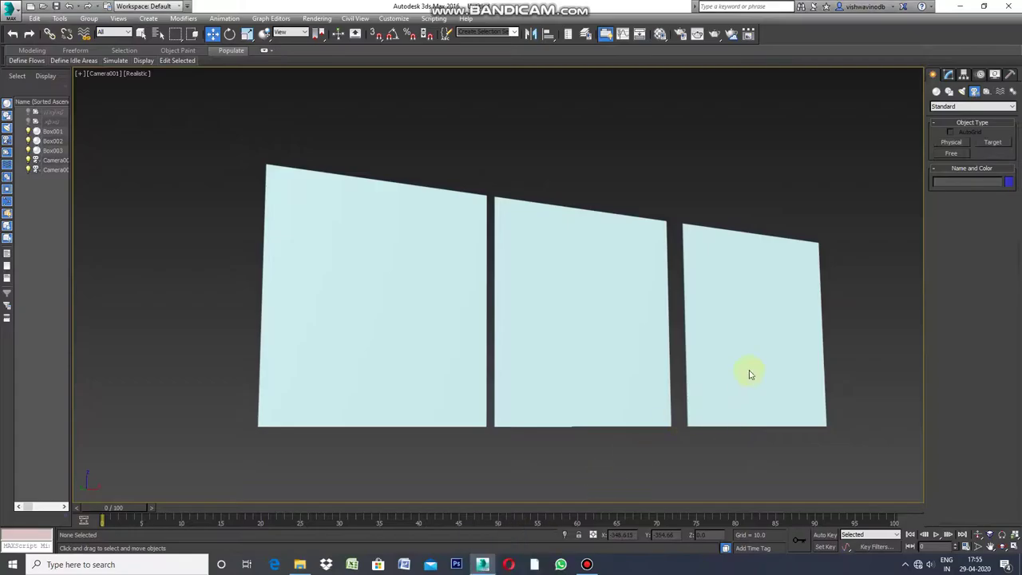
{"action": "left_click_drag", "start_coordinate": [749, 371], "coordinate": [749, 369]}
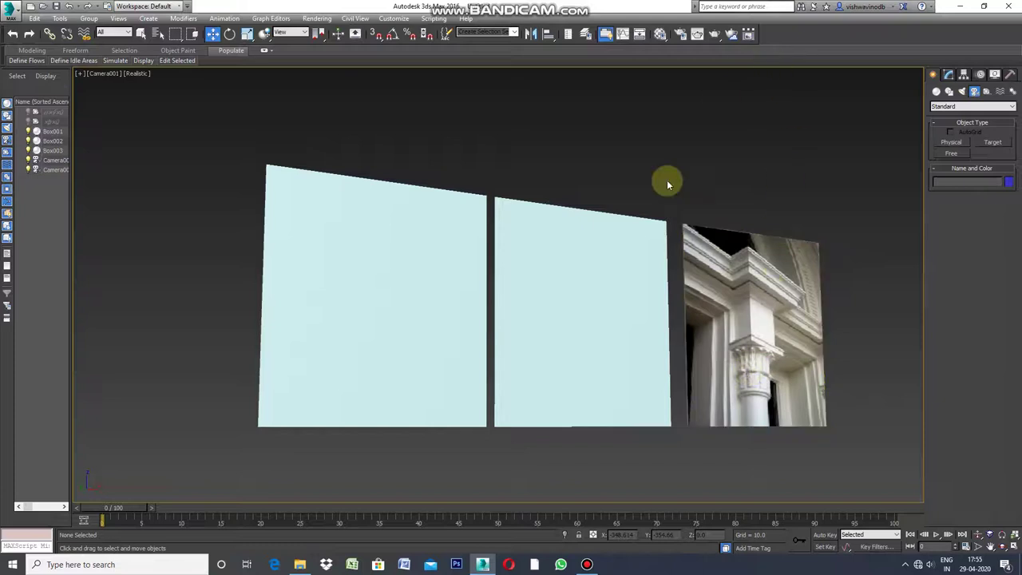
Step: Apply the 003_Balcony image to the middle panel and reopen the image folder
{"action": "left_click", "coordinate": [302, 559]}
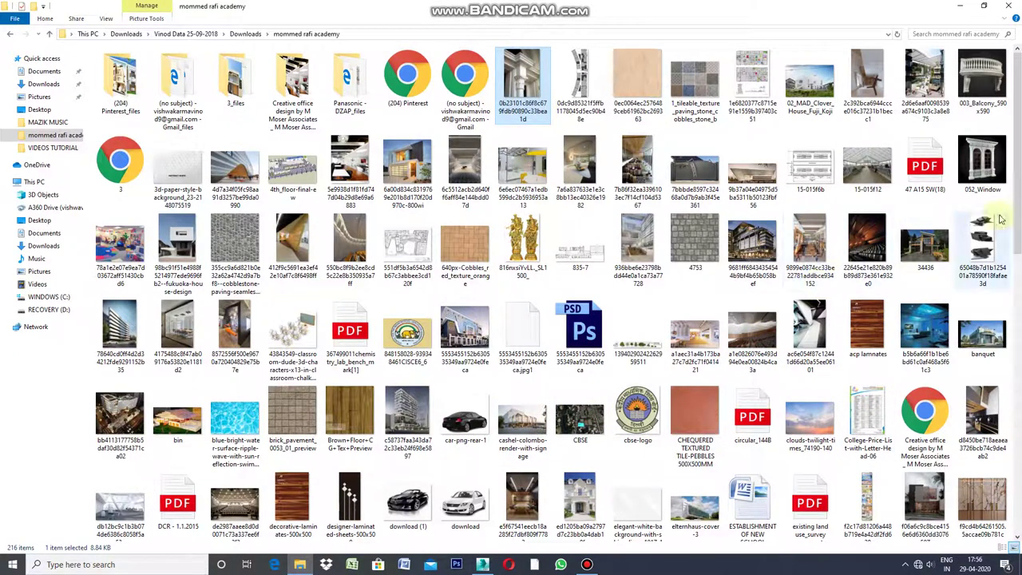
{"action": "mouse_move", "coordinate": [984, 79]}
{"action": "left_mouse_down"}
{"action": "mouse_move", "coordinate": [546, 450]}
{"action": "mouse_move", "coordinate": [576, 369]}
{"action": "left_mouse_up"}
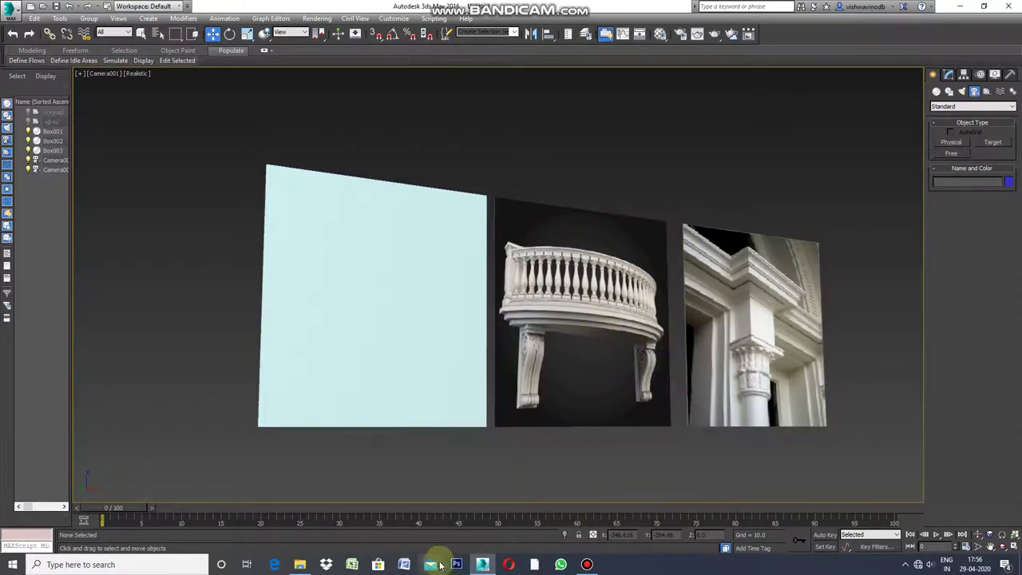
{"action": "mouse_move", "coordinate": [299, 565]}
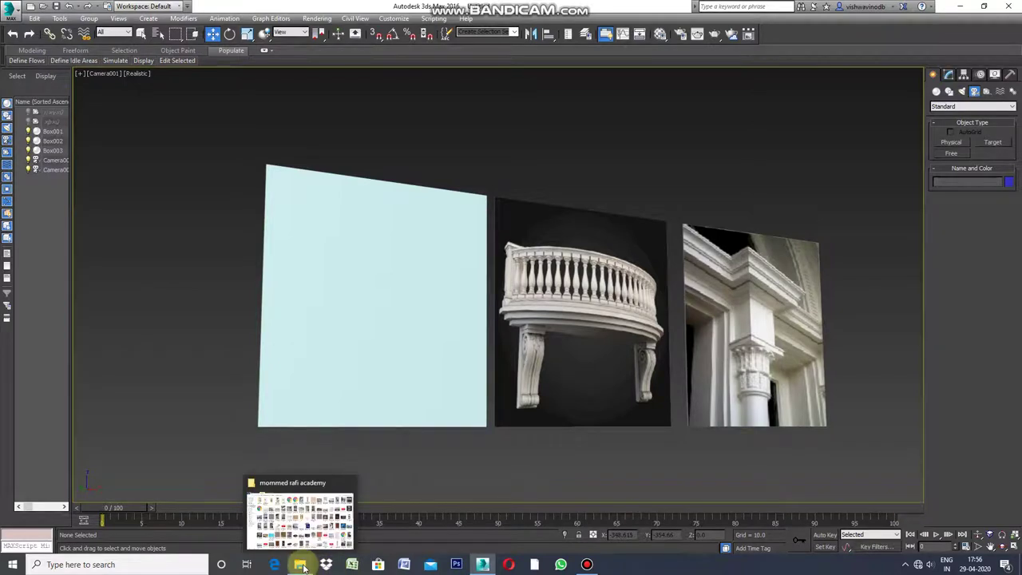
{"action": "left_click", "coordinate": [307, 564]}
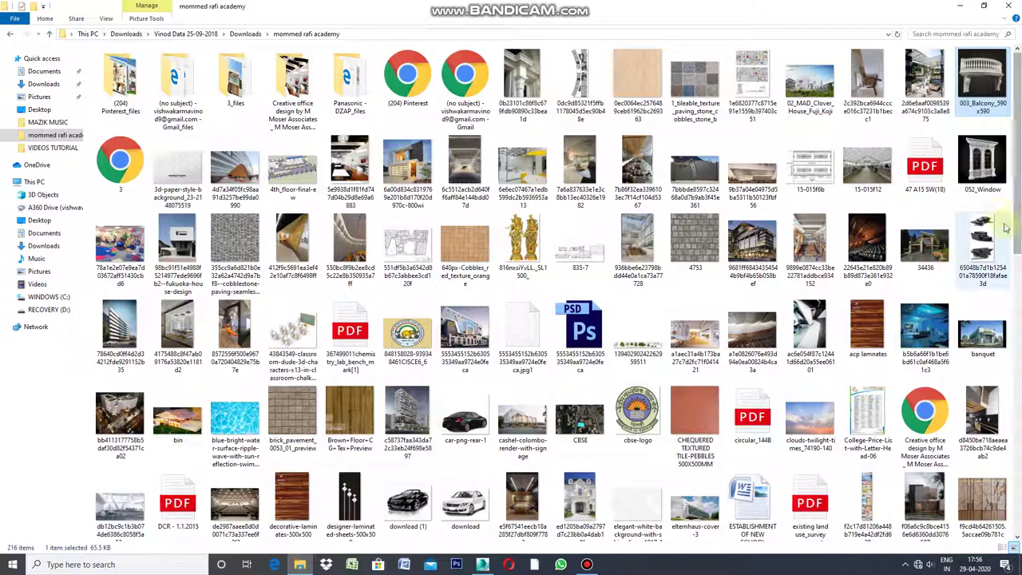
Step: Open the Varoda VIEW folder in Downloads and drag the 27.11 render toward the viewport
{"action": "left_click_drag", "start_coordinate": [992, 169], "coordinate": [525, 521]}
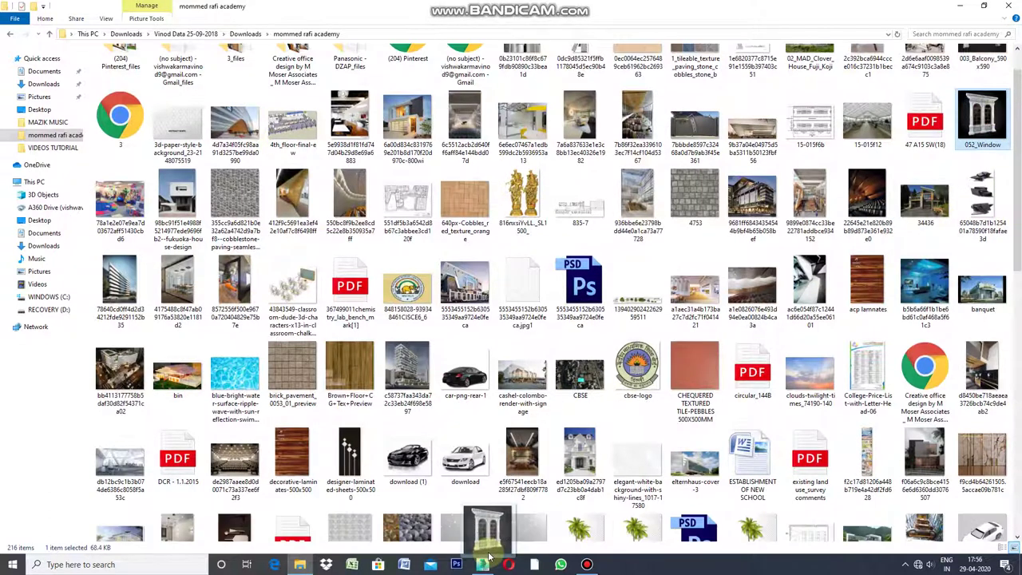
{"action": "mouse_move", "coordinate": [526, 521]}
{"action": "left_mouse_down"}
{"action": "mouse_move", "coordinate": [902, 275]}
{"action": "mouse_move", "coordinate": [636, 248]}
{"action": "left_mouse_up"}
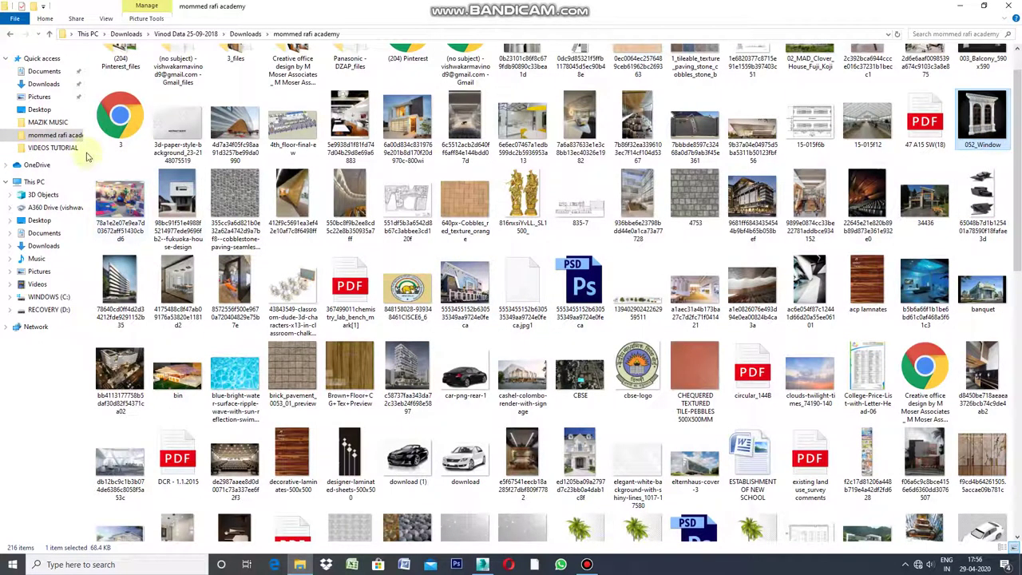
{"action": "left_click", "coordinate": [44, 84]}
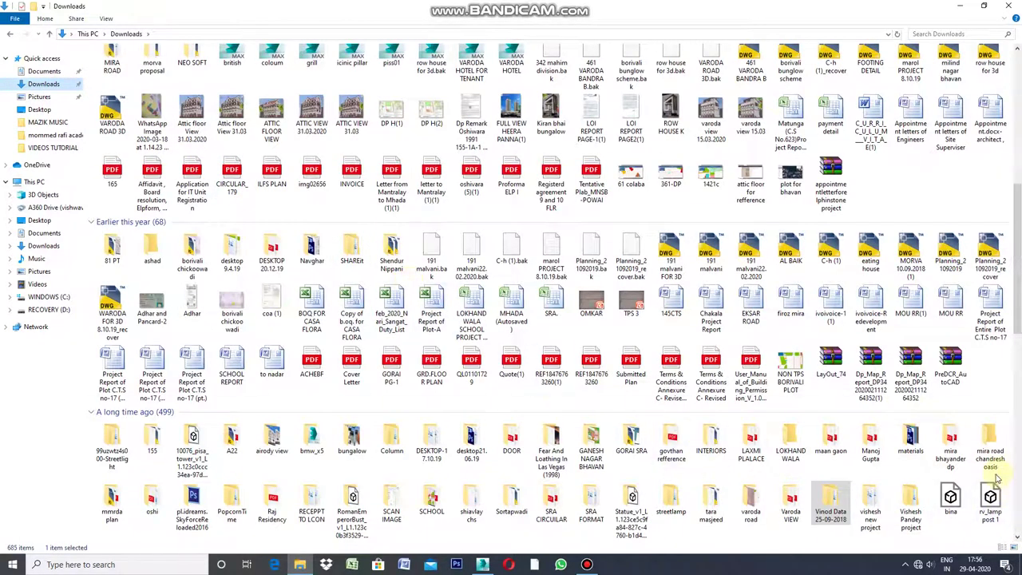
{"action": "double_click", "coordinate": [789, 505]}
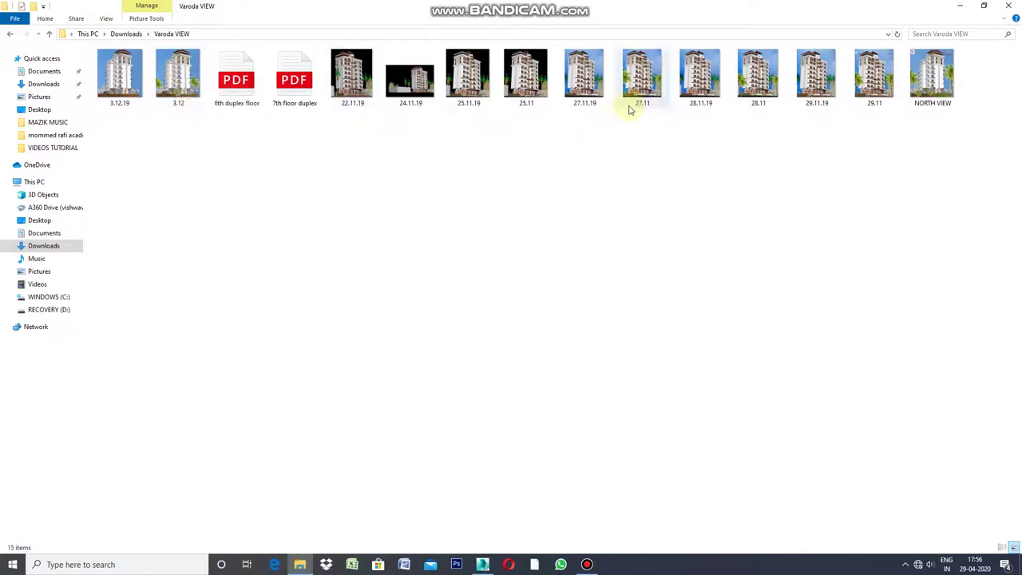
{"action": "left_click_drag", "start_coordinate": [641, 83], "coordinate": [661, 124]}
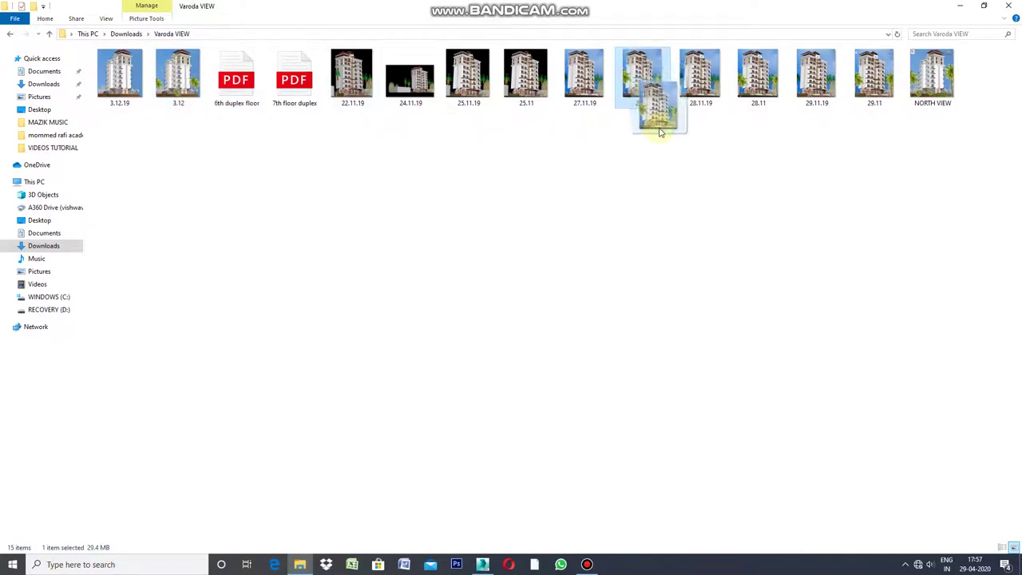
{"action": "mouse_move", "coordinate": [661, 123]}
{"action": "left_mouse_down"}
{"action": "mouse_move", "coordinate": [662, 213]}
{"action": "mouse_move", "coordinate": [482, 563]}
{"action": "mouse_move", "coordinate": [443, 395]}
{"action": "left_mouse_up"}
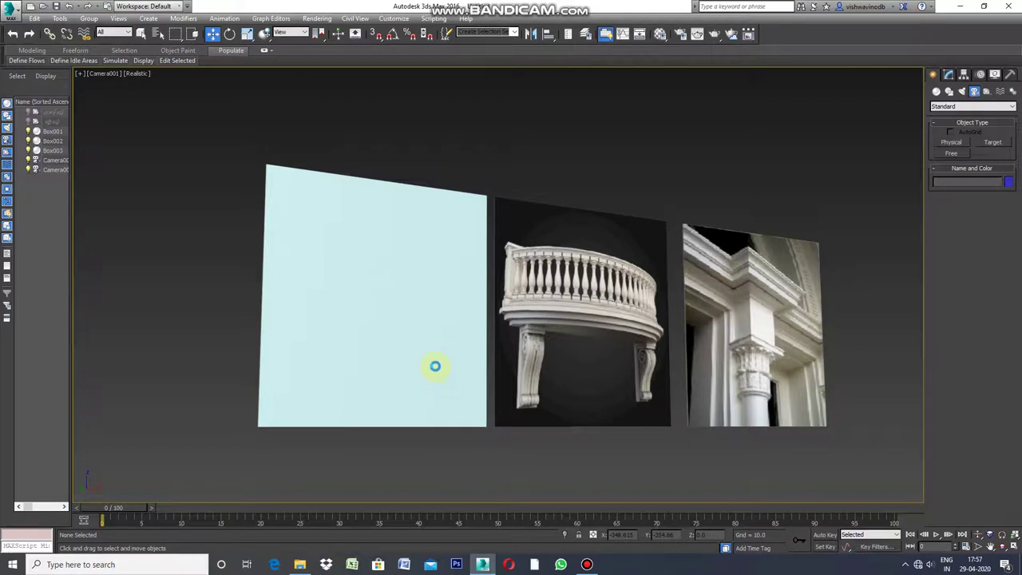
Step: Drop the 27.11 tower render onto the left panel, then deselect it
{"action": "left_click_drag", "start_coordinate": [432, 375], "coordinate": [432, 375]}
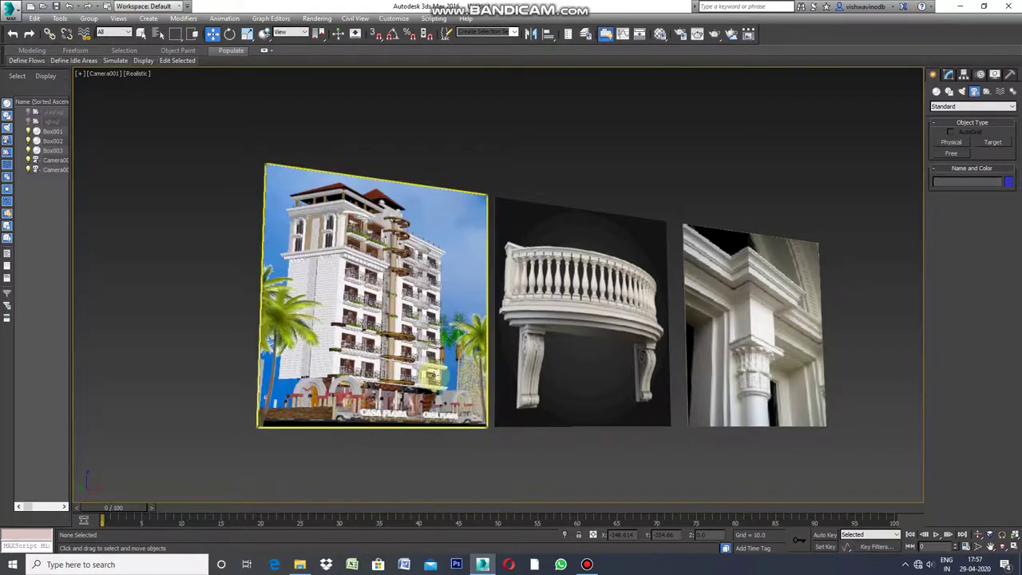
{"action": "left_click", "coordinate": [495, 478]}
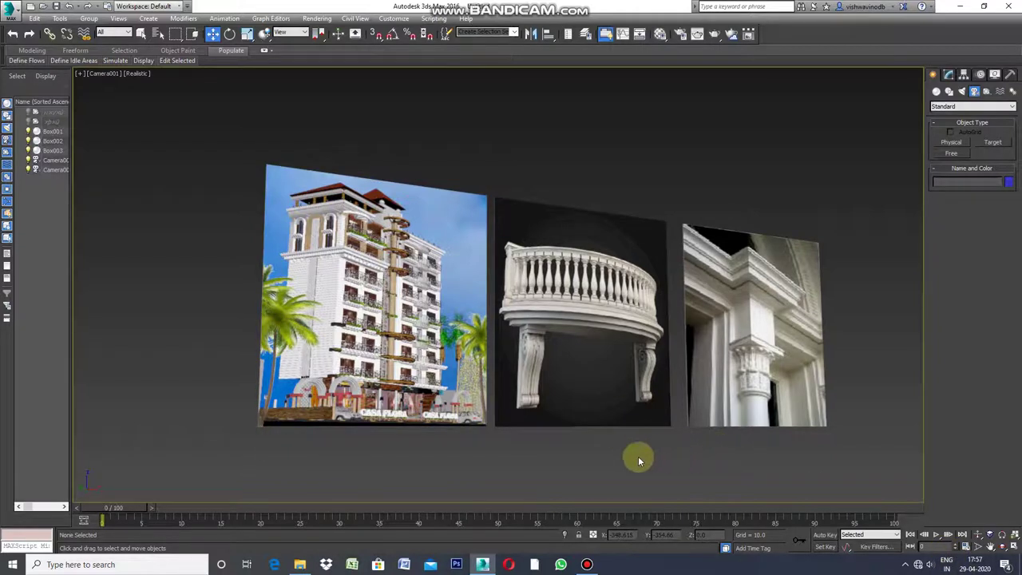
{"action": "left_click", "coordinate": [80, 73]}
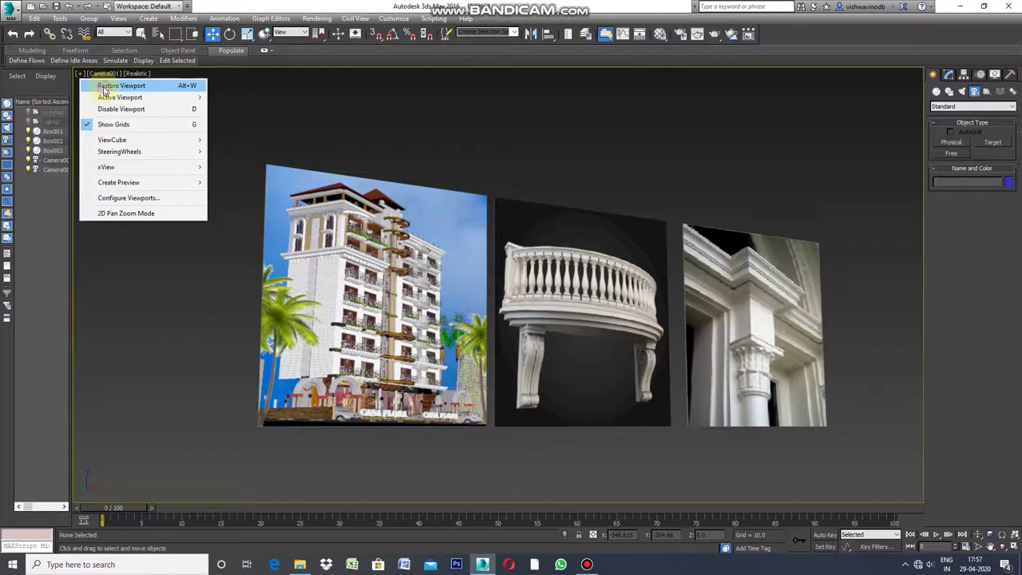
Step: Restore the four-viewport layout and zoom into the Top viewport
{"action": "left_click", "coordinate": [112, 86]}
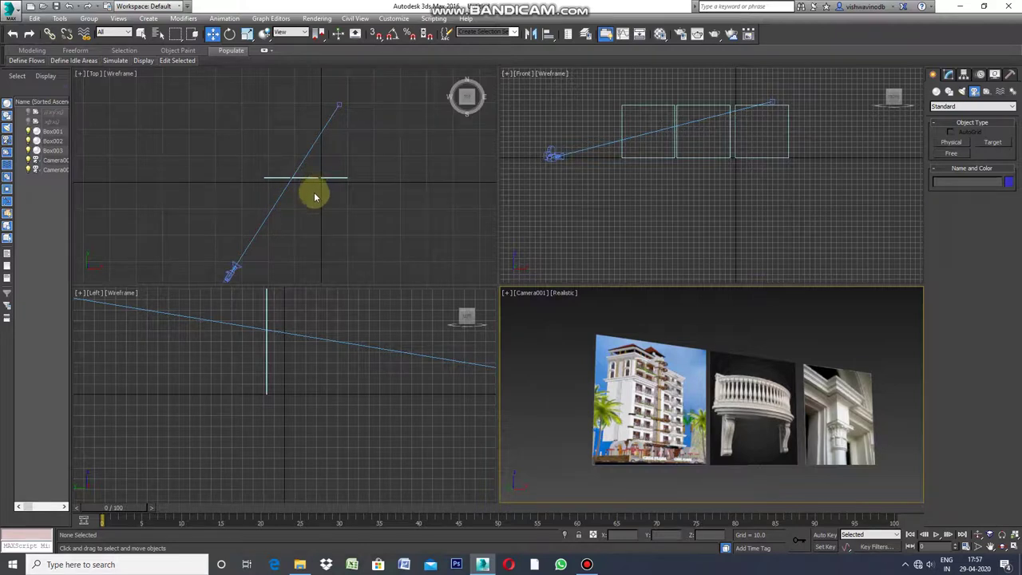
{"action": "scroll", "coordinate": [303, 221], "scroll_direction": "up", "scroll_amount": 2}
{"action": "scroll", "coordinate": [347, 191], "scroll_direction": "down", "scroll_amount": 3}
{"action": "scroll", "coordinate": [313, 218], "scroll_direction": "up", "scroll_amount": 2}
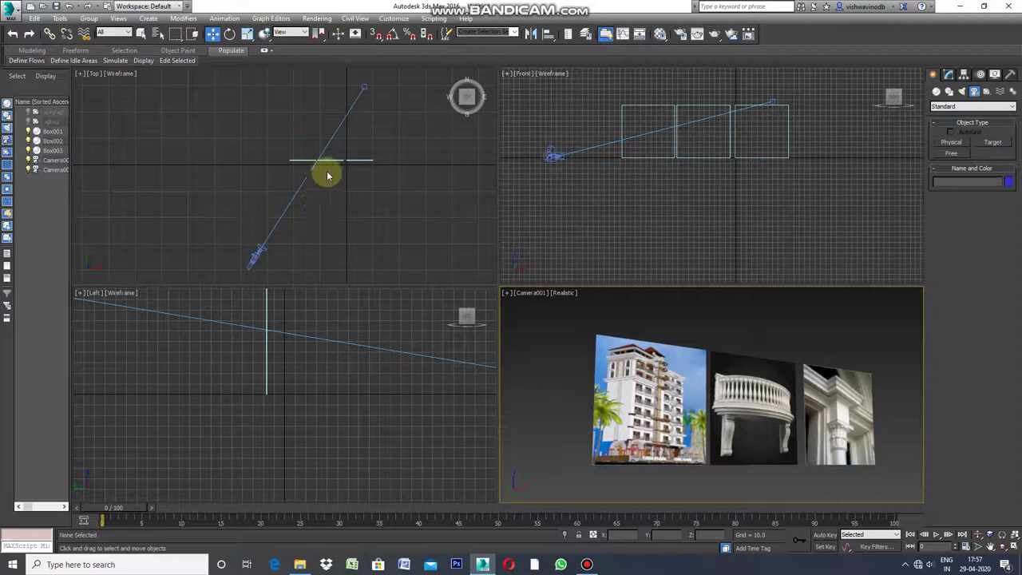
{"action": "scroll", "coordinate": [331, 173], "scroll_direction": "up", "scroll_amount": 1}
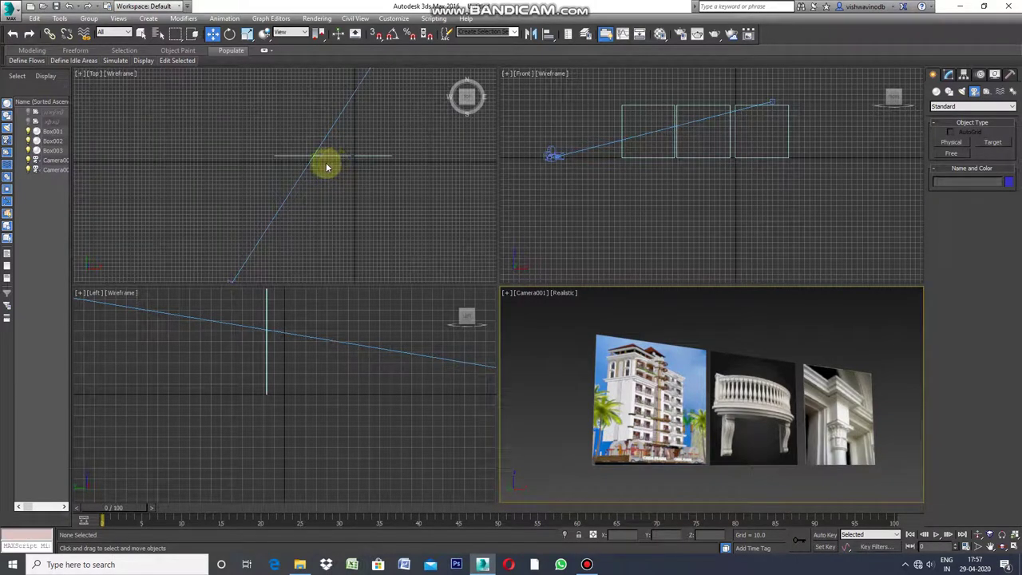
{"action": "scroll", "coordinate": [326, 167], "scroll_direction": "up", "scroll_amount": 1}
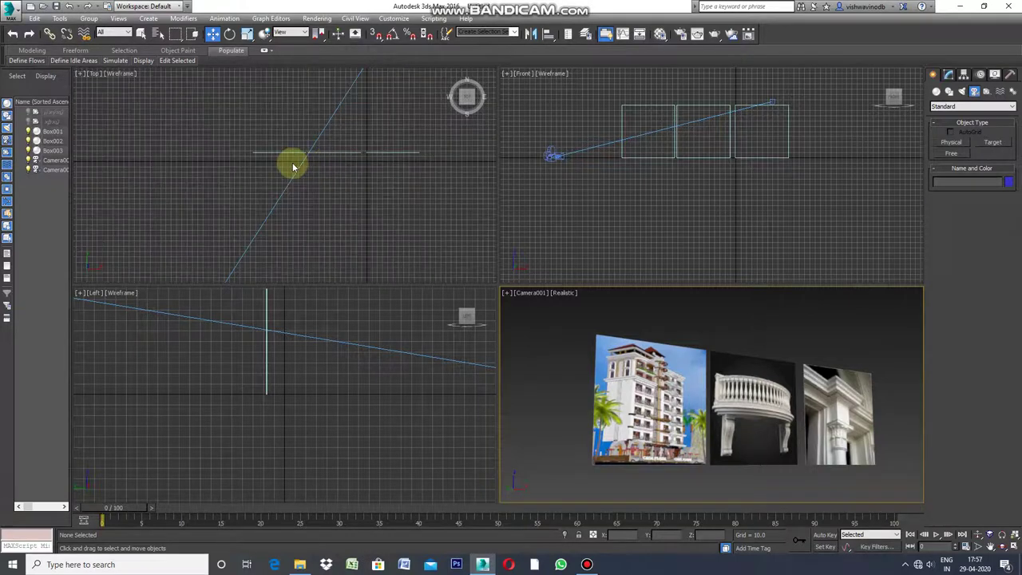
{"action": "scroll", "coordinate": [293, 167], "scroll_direction": "up", "scroll_amount": 1}
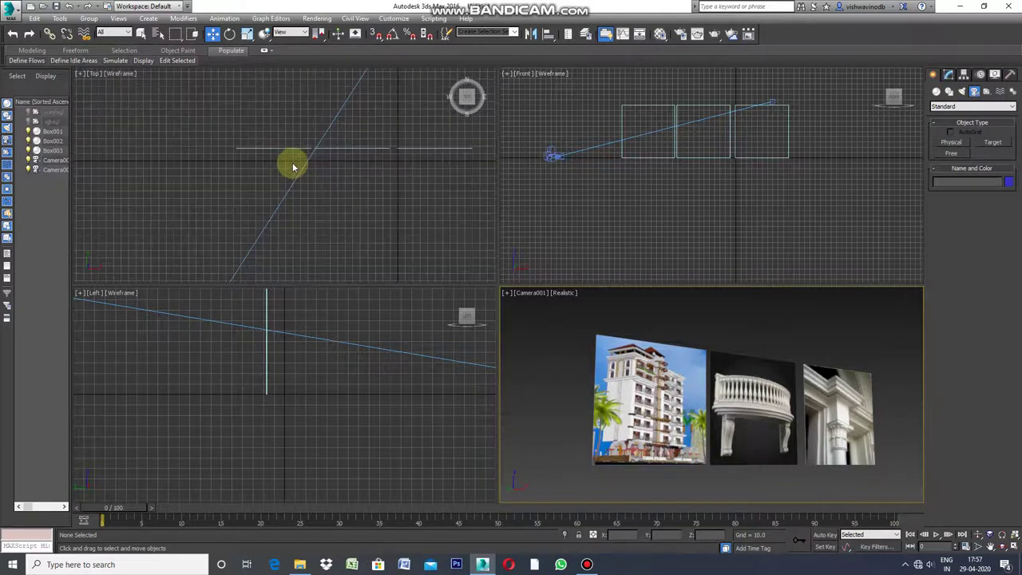
{"action": "scroll", "coordinate": [293, 167], "scroll_direction": "up", "scroll_amount": 1}
{"action": "scroll", "coordinate": [292, 194], "scroll_direction": "up", "scroll_amount": 1}
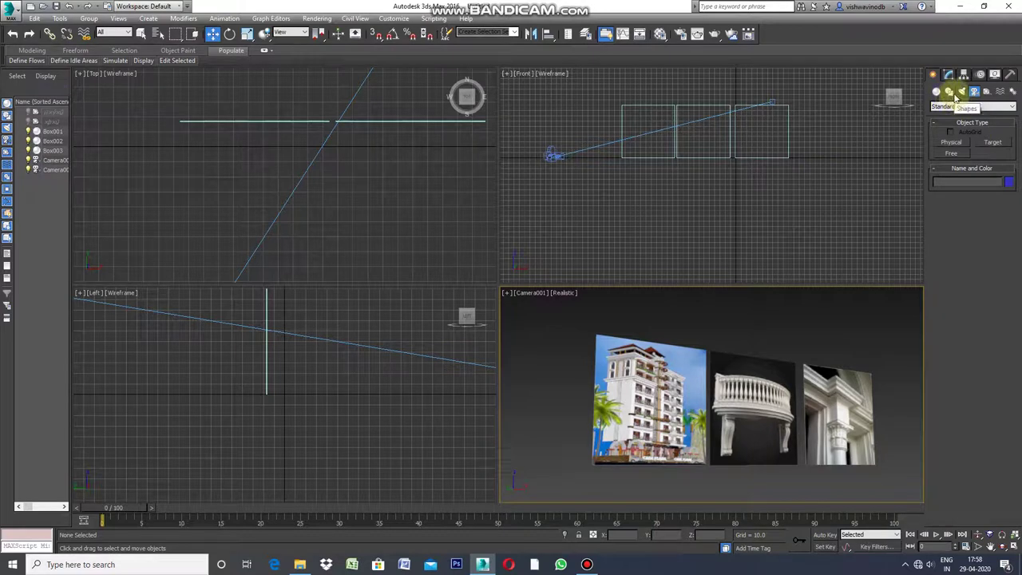
Step: Draw Rectangle001, about 50.228 by 94.756, in the Top view below the panels
{"action": "left_click", "coordinate": [954, 93]}
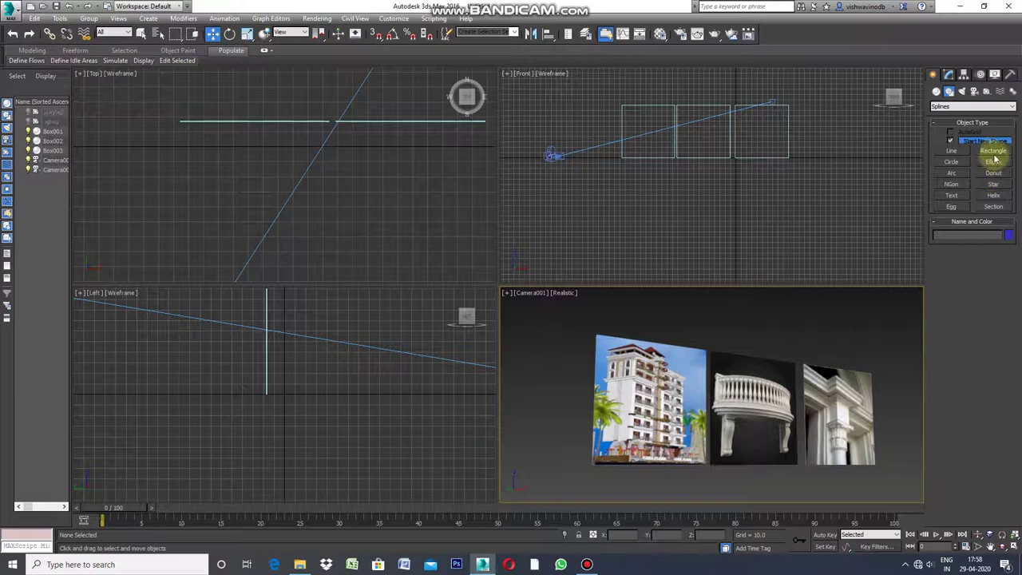
{"action": "left_click", "coordinate": [995, 151]}
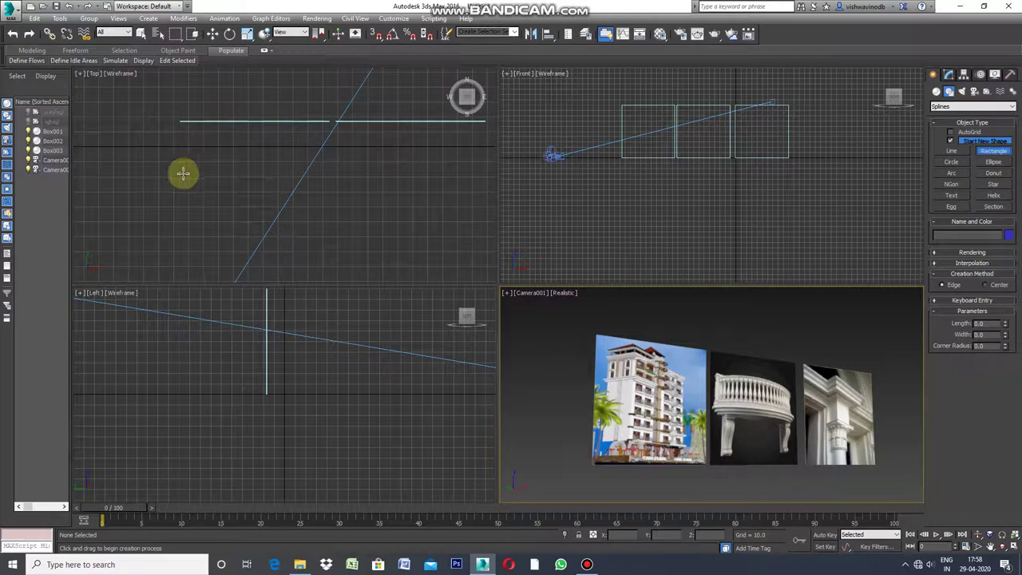
{"action": "left_click_drag", "start_coordinate": [183, 175], "coordinate": [309, 244]}
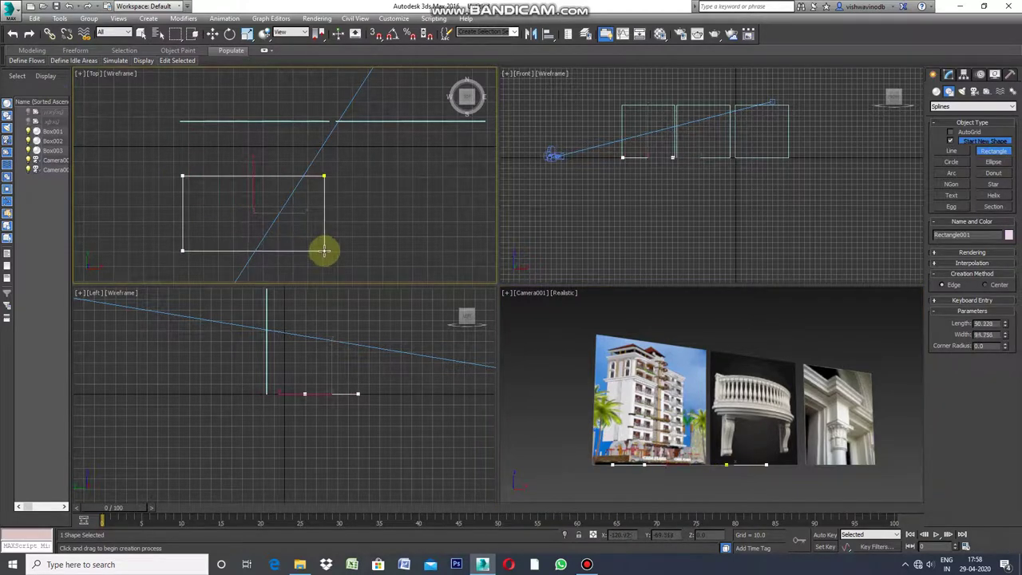
{"action": "left_click_drag", "start_coordinate": [310, 243], "coordinate": [324, 251]}
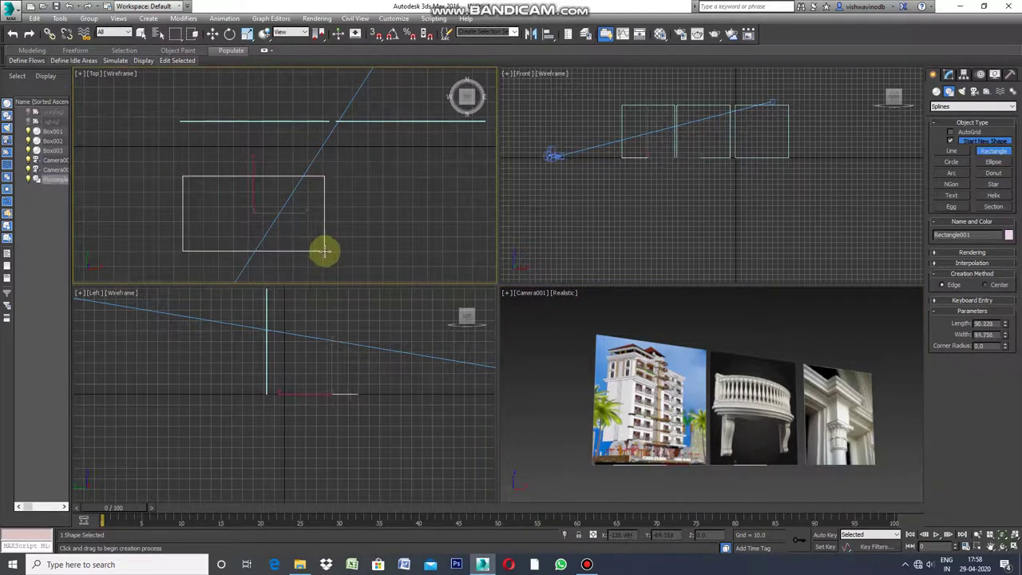
Step: Set Rectangle001's wireframe colour to cream in the Object Color dialog
{"action": "left_click", "coordinate": [1008, 235]}
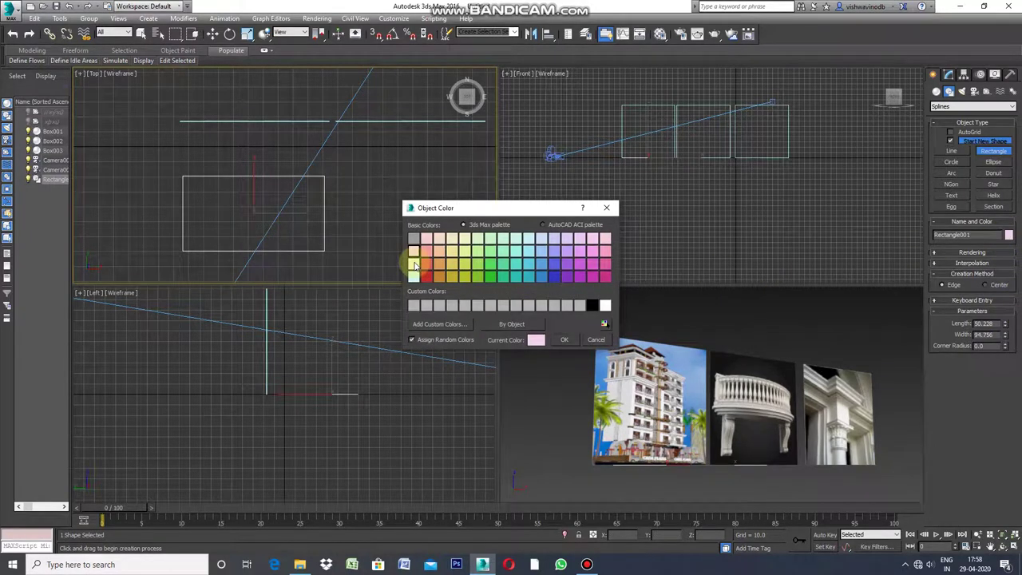
{"action": "left_click", "coordinate": [414, 265]}
{"action": "left_click", "coordinate": [566, 340]}
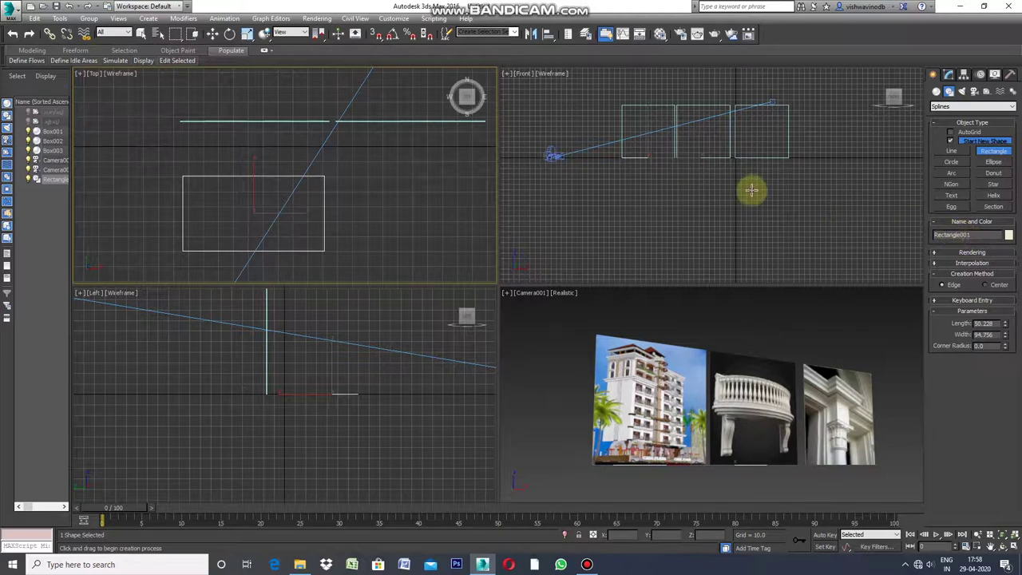
{"action": "scroll", "coordinate": [635, 144], "scroll_direction": "up", "scroll_amount": 1}
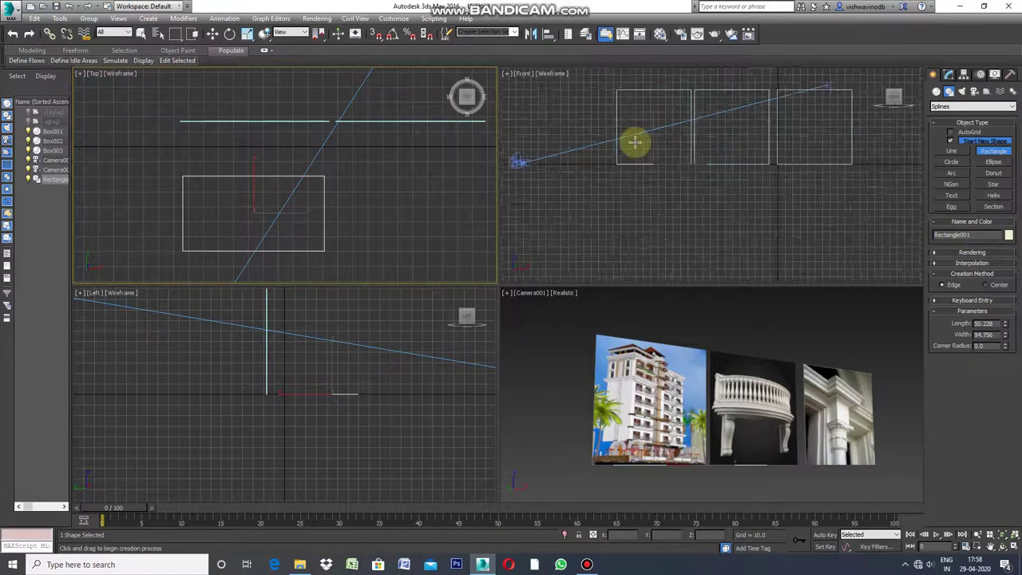
Step: Switch the camera viewport to Perspective and then back to Camera001's view
{"action": "scroll", "coordinate": [629, 155], "scroll_direction": "up", "scroll_amount": 1}
{"action": "scroll", "coordinate": [623, 164], "scroll_direction": "up", "scroll_amount": 1}
{"action": "scroll", "coordinate": [624, 166], "scroll_direction": "up", "scroll_amount": 1}
{"action": "scroll", "coordinate": [645, 173], "scroll_direction": "up", "scroll_amount": 1}
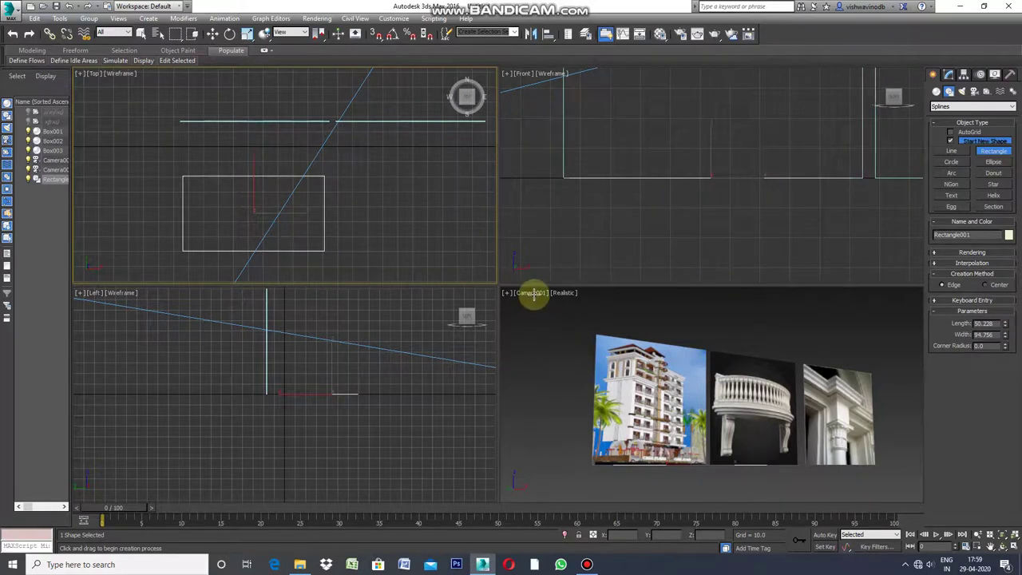
{"action": "left_click", "coordinate": [535, 296]}
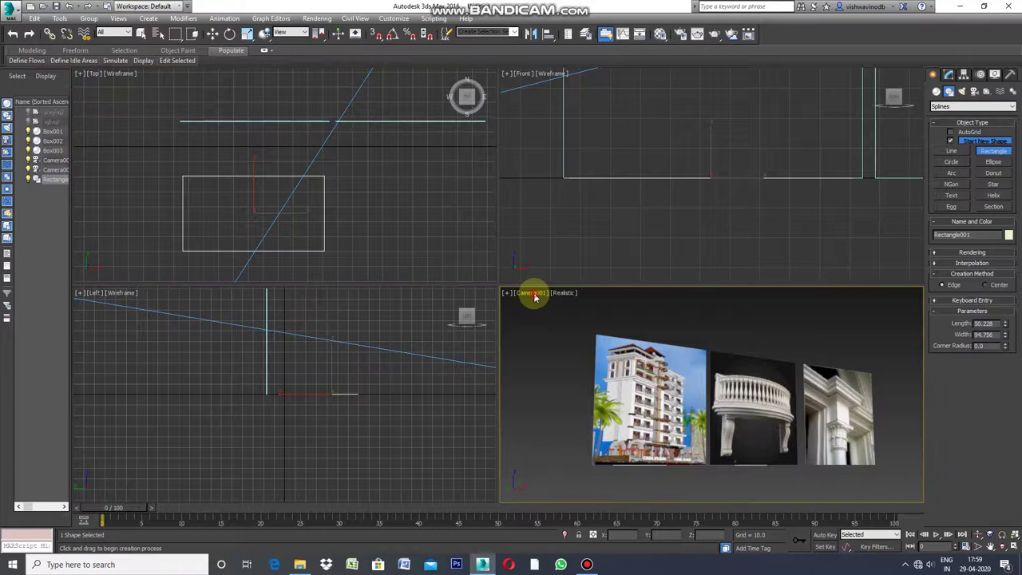
{"action": "left_click", "coordinate": [535, 296]}
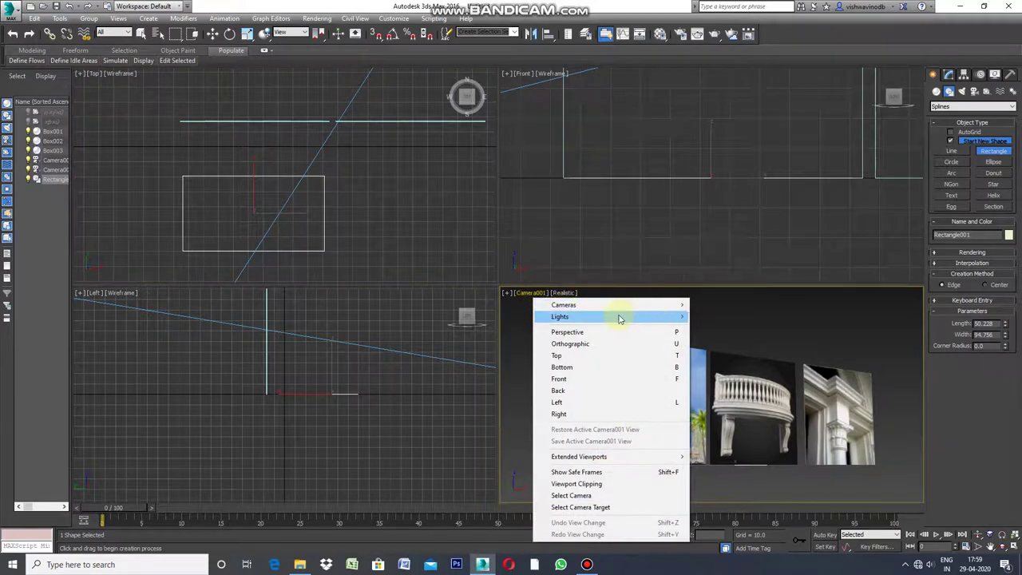
{"action": "left_click", "coordinate": [583, 331]}
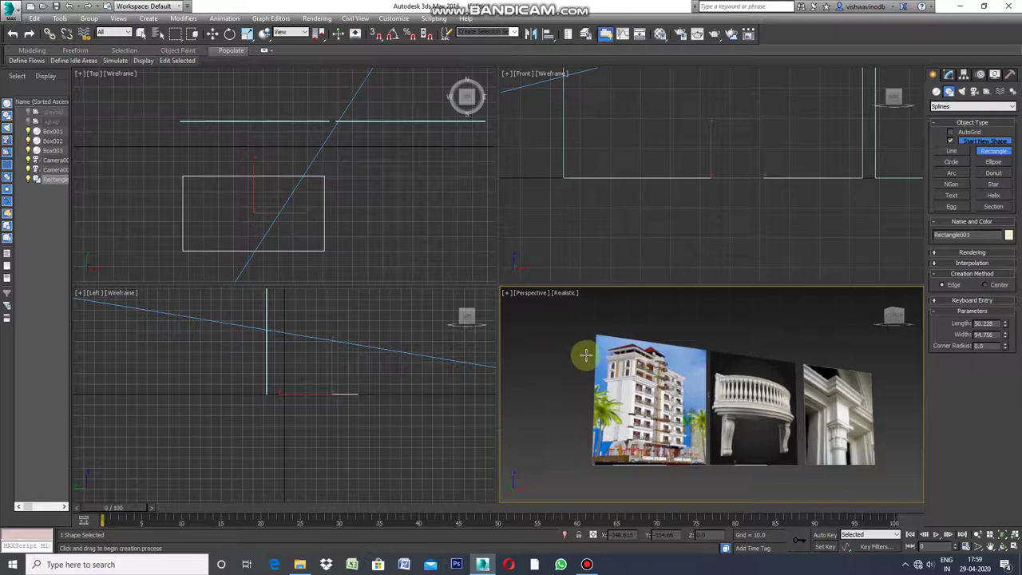
{"action": "left_click", "coordinate": [524, 293]}
{"action": "left_click", "coordinate": [706, 305]}
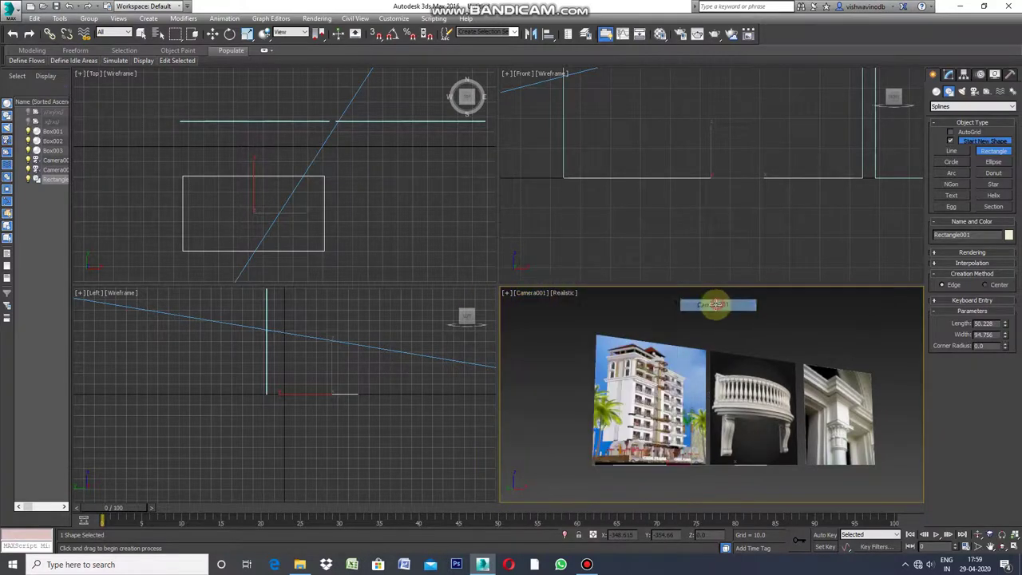
{"action": "scroll", "coordinate": [630, 235], "scroll_direction": "down", "scroll_amount": 2}
{"action": "scroll", "coordinate": [641, 239], "scroll_direction": "down", "scroll_amount": 2}
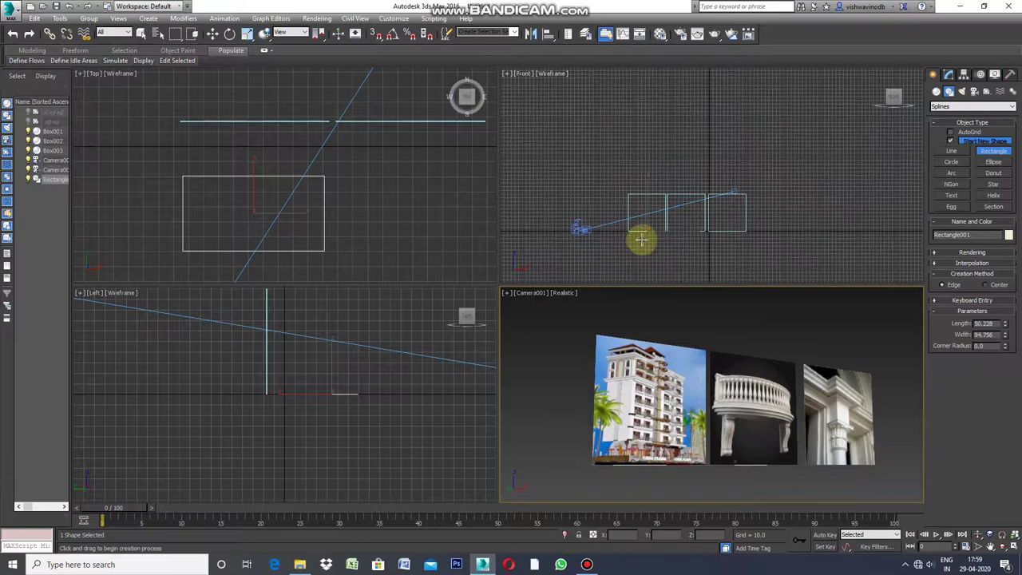
Step: In the Front view, raise Camera001 and lower Camera001.Target to aim downward
{"action": "left_click", "coordinate": [579, 229]}
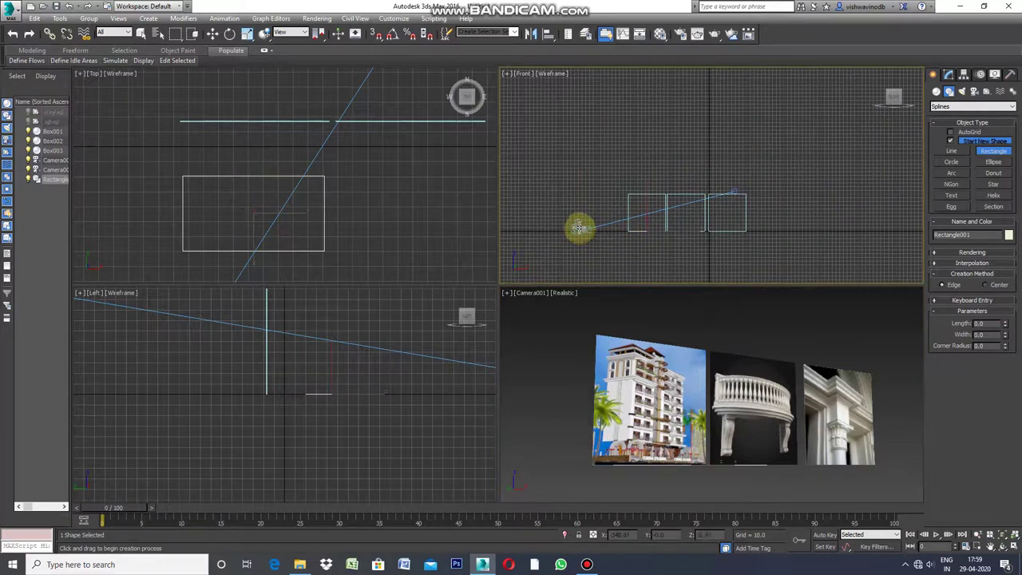
{"action": "left_click", "coordinate": [212, 33]}
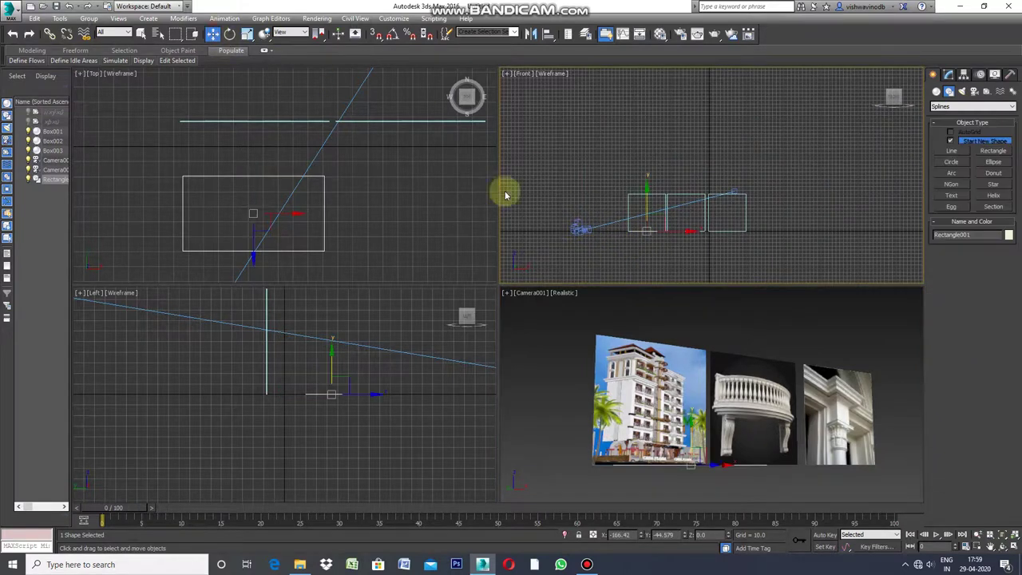
{"action": "left_click", "coordinate": [577, 228]}
{"action": "left_click_drag", "start_coordinate": [576, 209], "coordinate": [583, 186]}
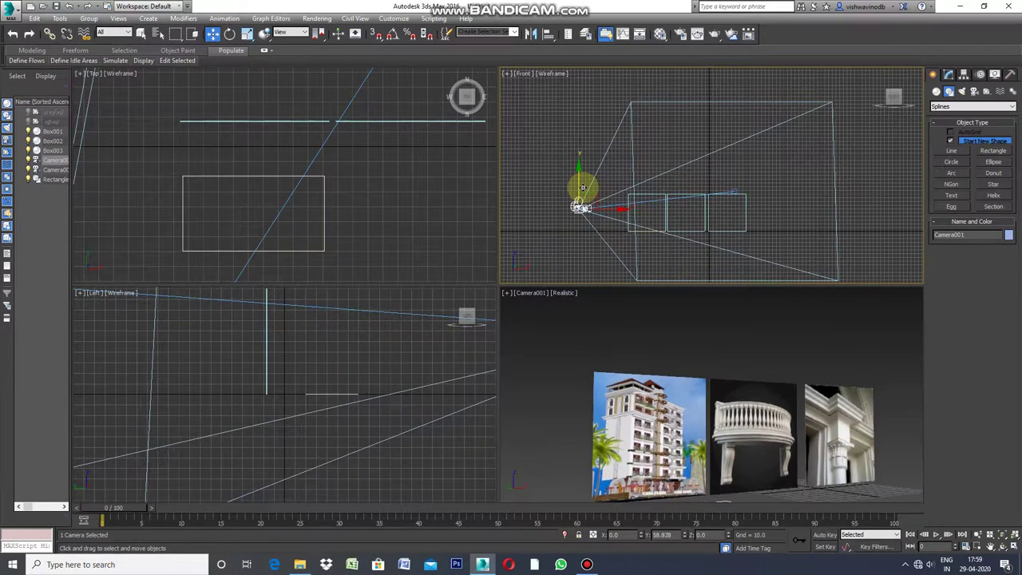
{"action": "left_click", "coordinate": [736, 190]}
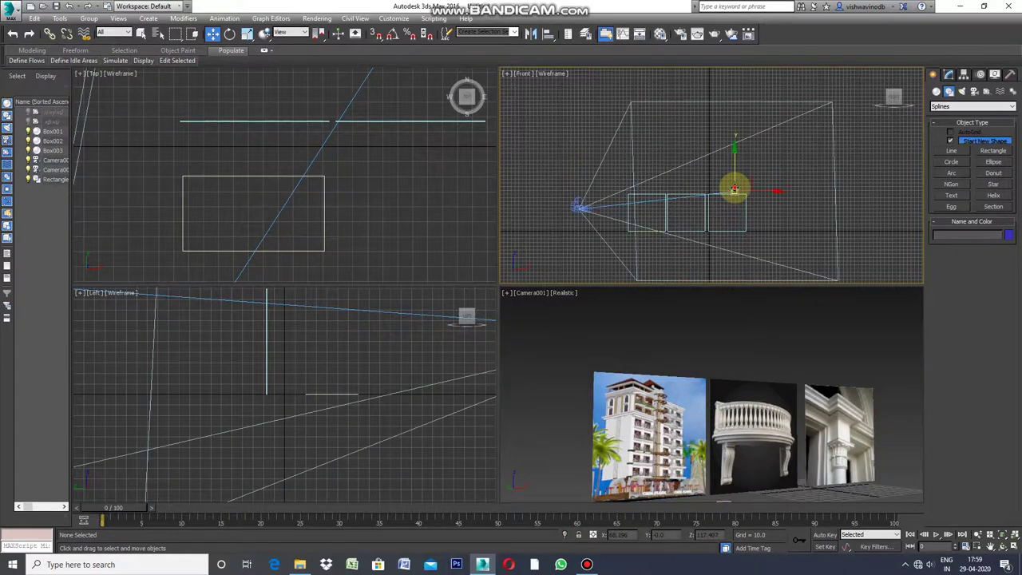
{"action": "left_click_drag", "start_coordinate": [737, 176], "coordinate": [740, 224]}
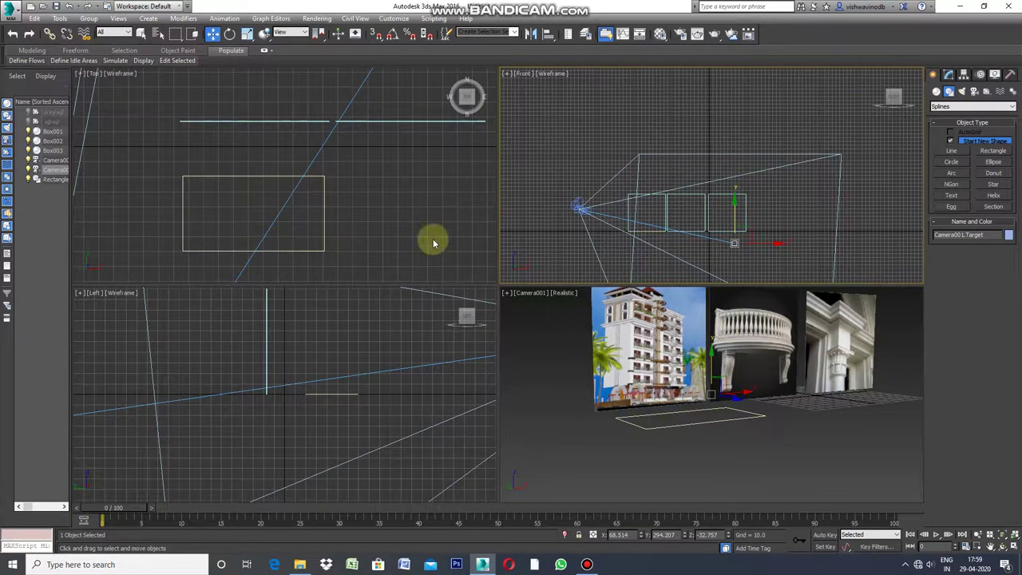
{"action": "left_click", "coordinate": [506, 74]}
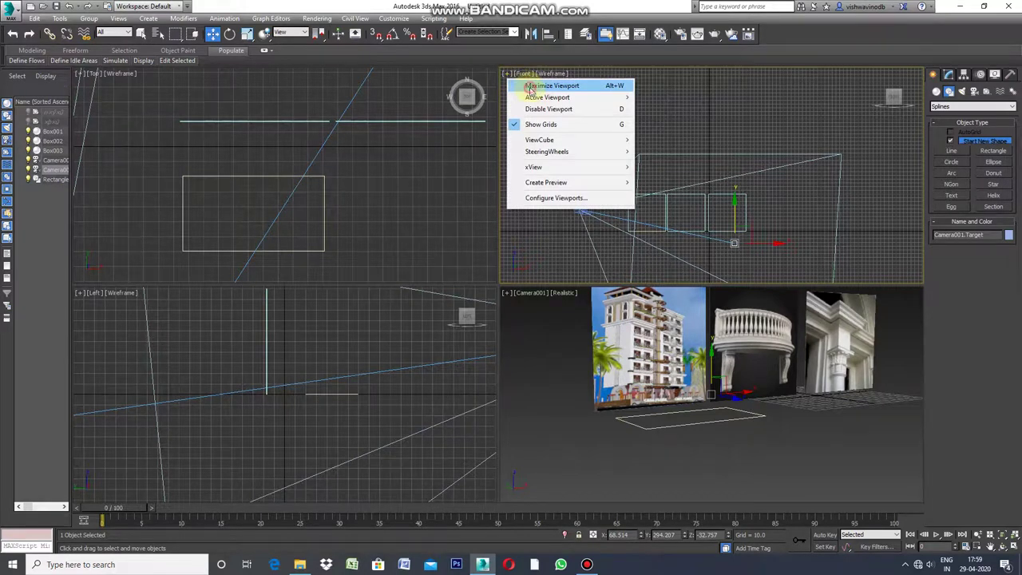
Step: Maximize the Front view and start Line001 by placing its first two vertices
{"action": "left_click", "coordinate": [530, 86]}
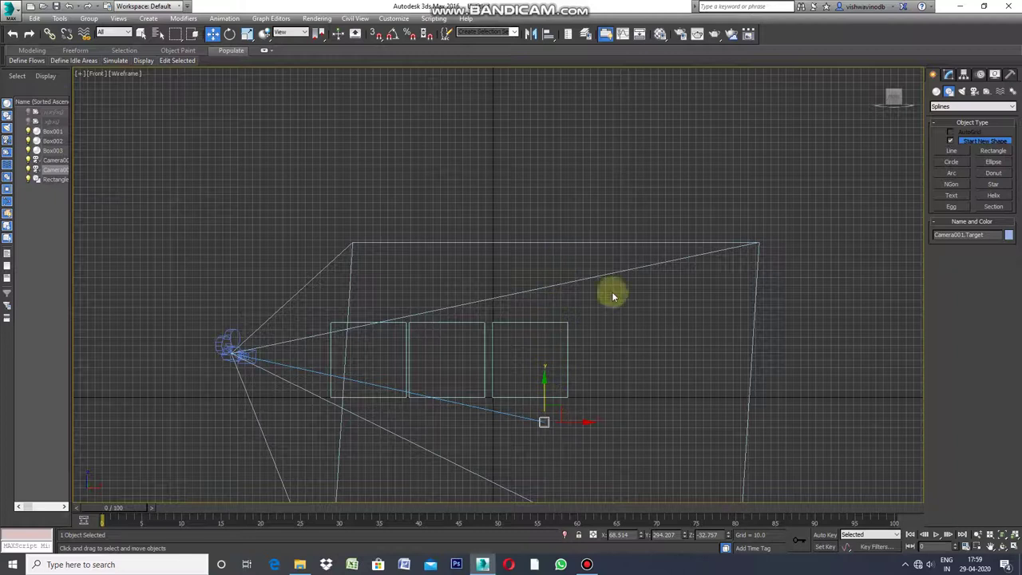
{"action": "left_click", "coordinate": [951, 152]}
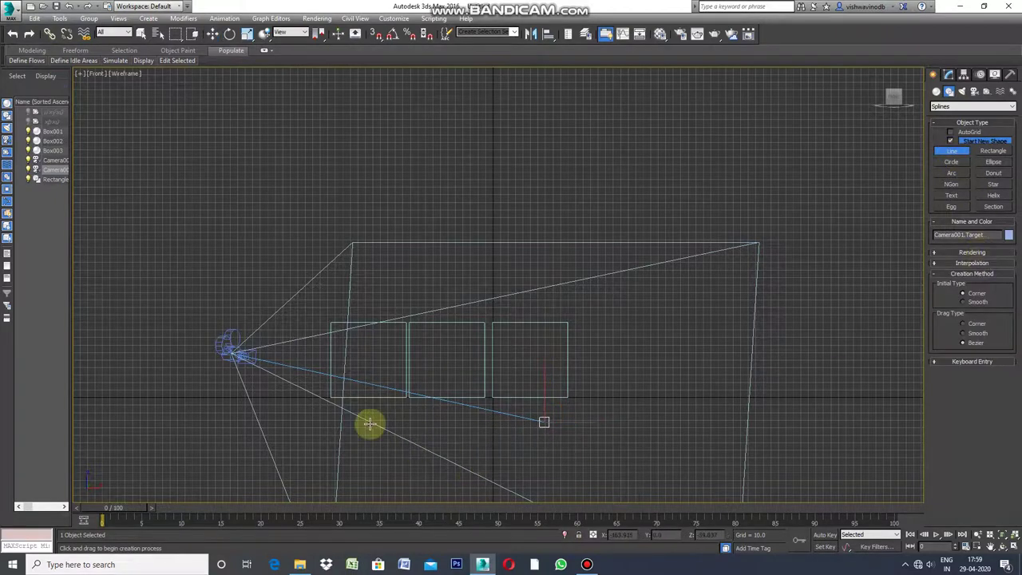
{"action": "scroll", "coordinate": [372, 422], "scroll_direction": "up", "scroll_amount": 2}
{"action": "scroll", "coordinate": [399, 413], "scroll_direction": "up", "scroll_amount": 2}
{"action": "scroll", "coordinate": [491, 369], "scroll_direction": "up", "scroll_amount": 1}
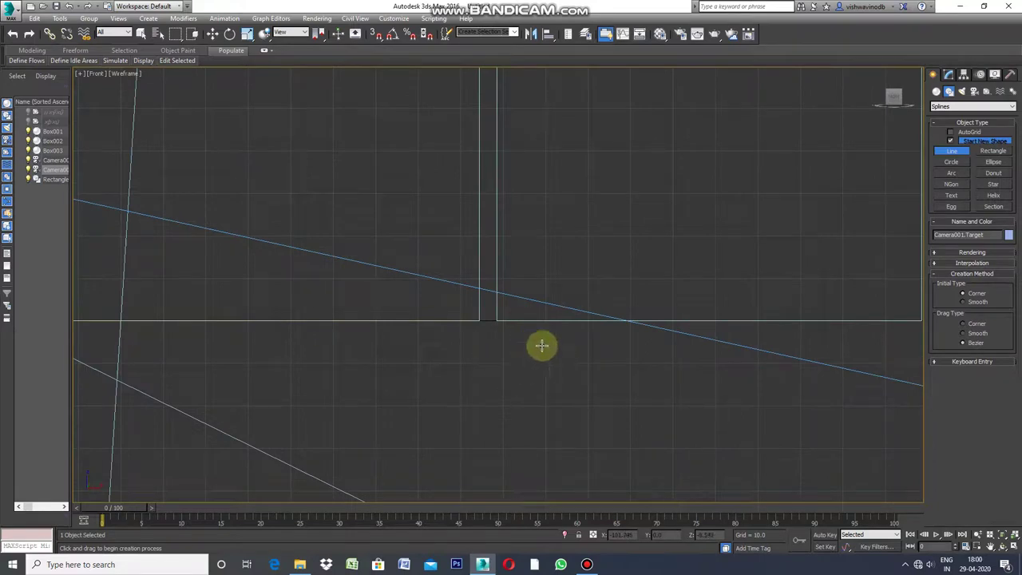
{"action": "scroll", "coordinate": [541, 284], "scroll_direction": "up", "scroll_amount": 1}
{"action": "scroll", "coordinate": [535, 278], "scroll_direction": "up", "scroll_amount": 1}
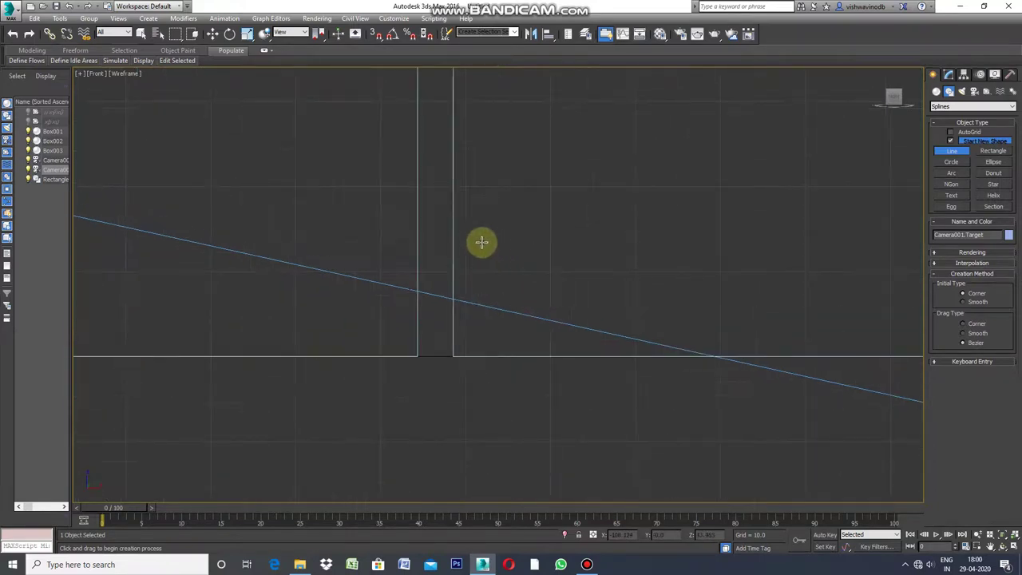
{"action": "left_click", "coordinate": [481, 243]}
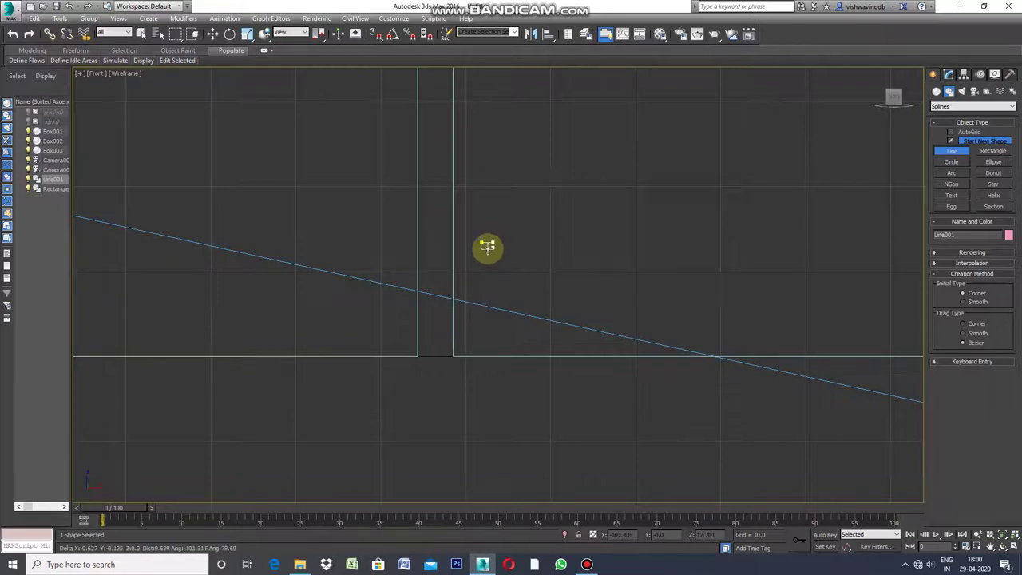
{"action": "scroll", "coordinate": [488, 247], "scroll_direction": "up", "scroll_amount": 2}
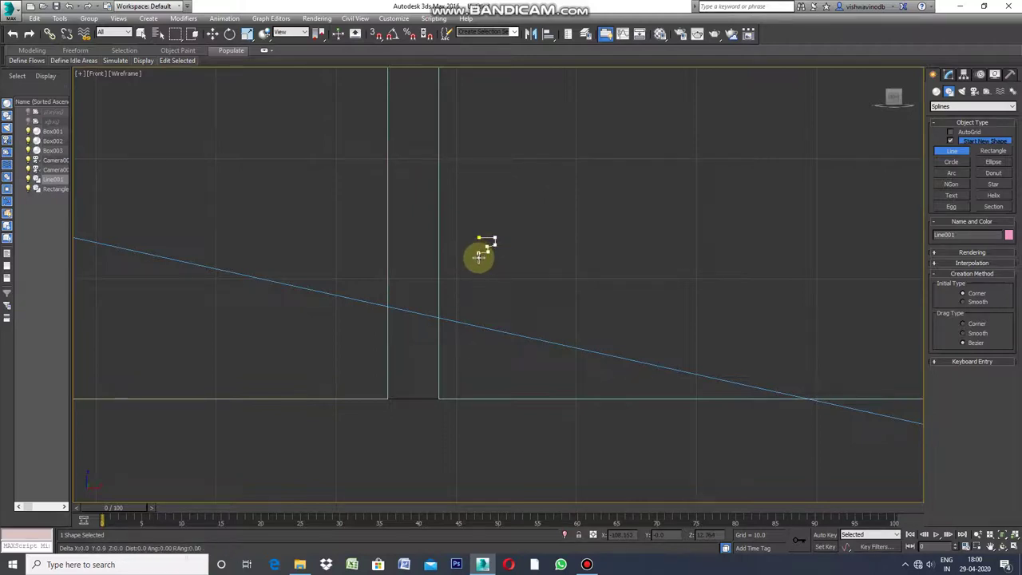
{"action": "left_click", "coordinate": [478, 257]}
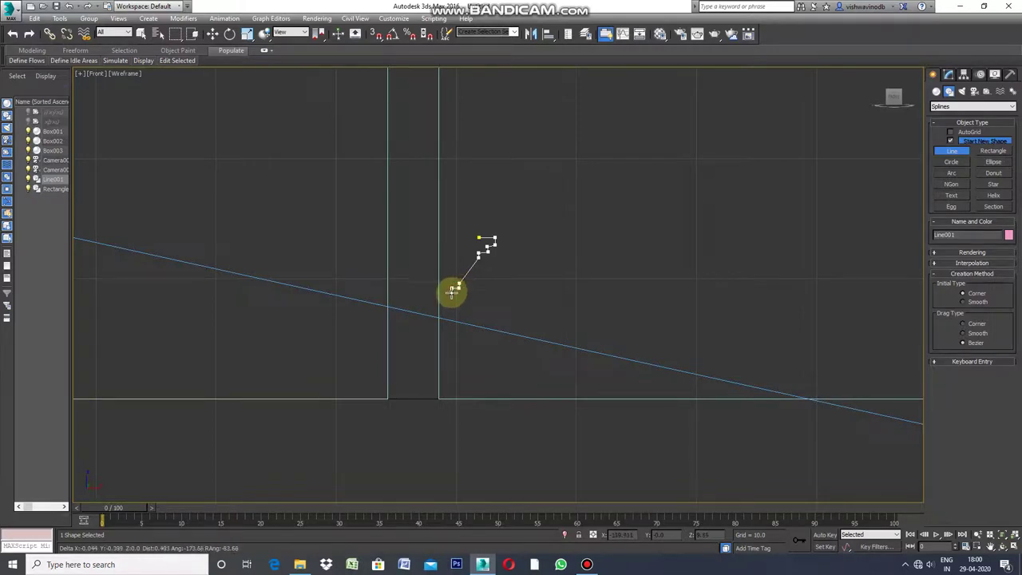
Step: Add the remaining stepped vertices and close Line001 on its first vertex
{"action": "left_click", "coordinate": [452, 293]}
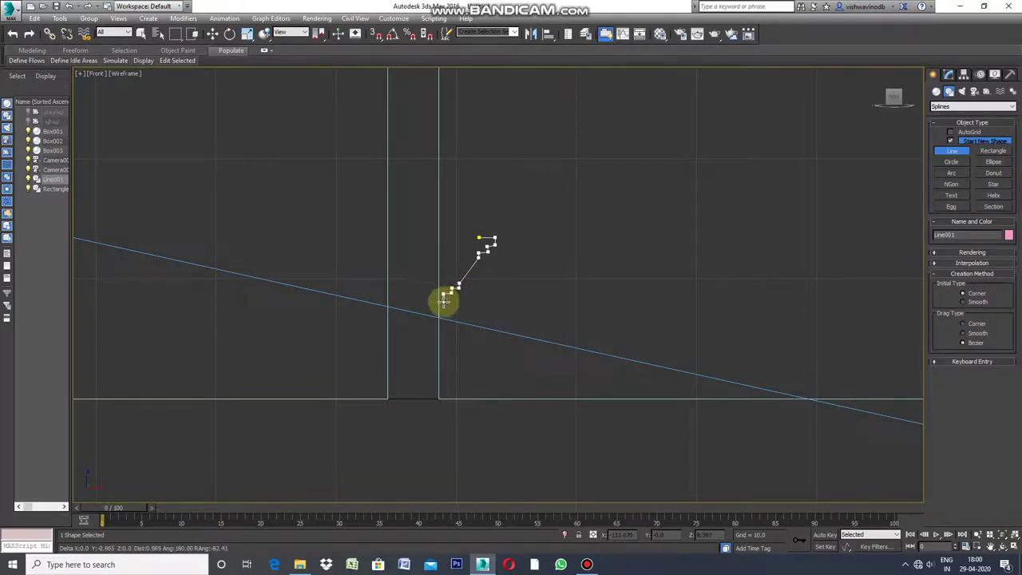
{"action": "left_click", "coordinate": [444, 307]}
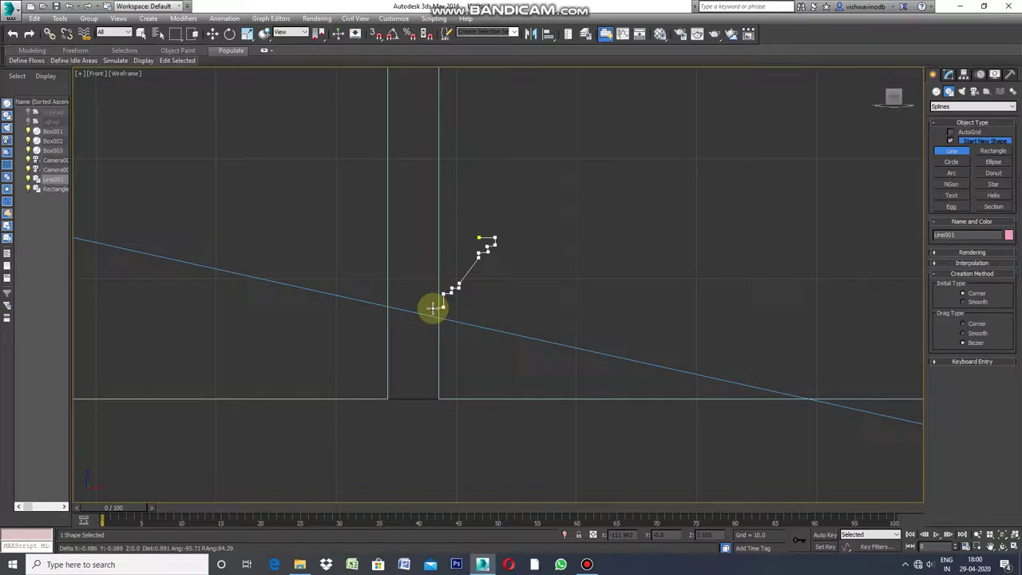
{"action": "left_click", "coordinate": [429, 308]}
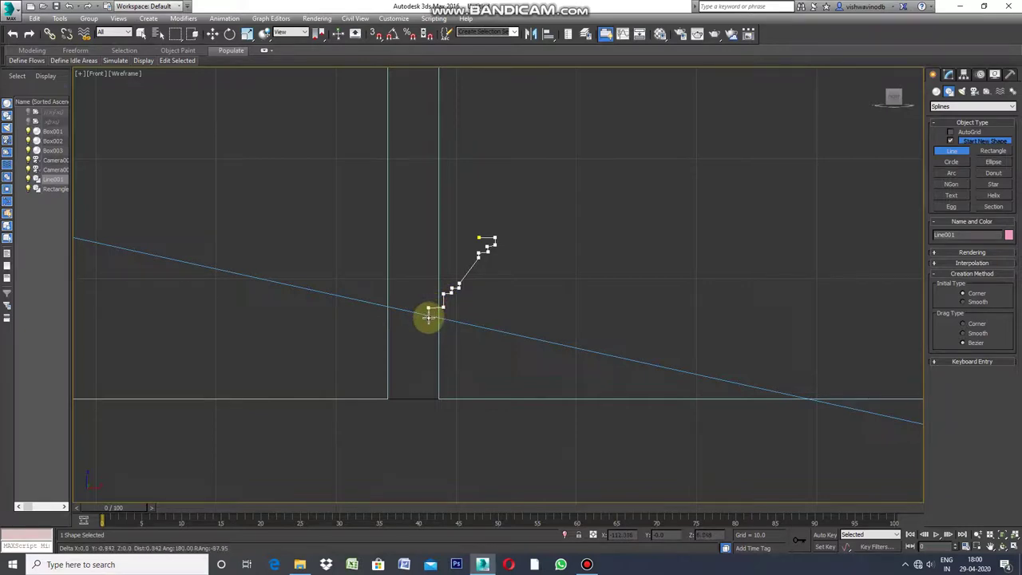
{"action": "left_click", "coordinate": [429, 317]}
{"action": "left_click", "coordinate": [415, 319]}
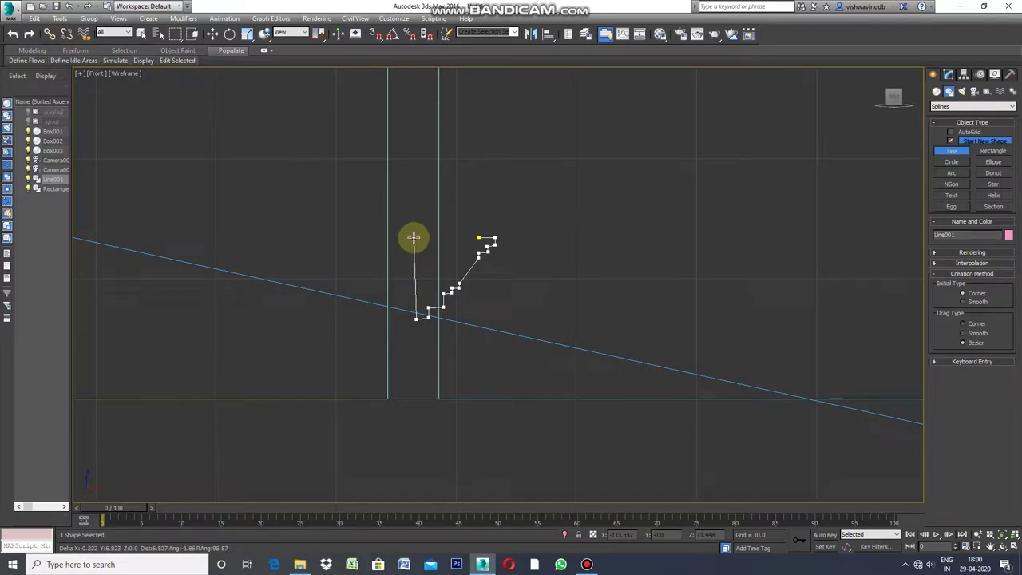
{"action": "left_click", "coordinate": [413, 237]}
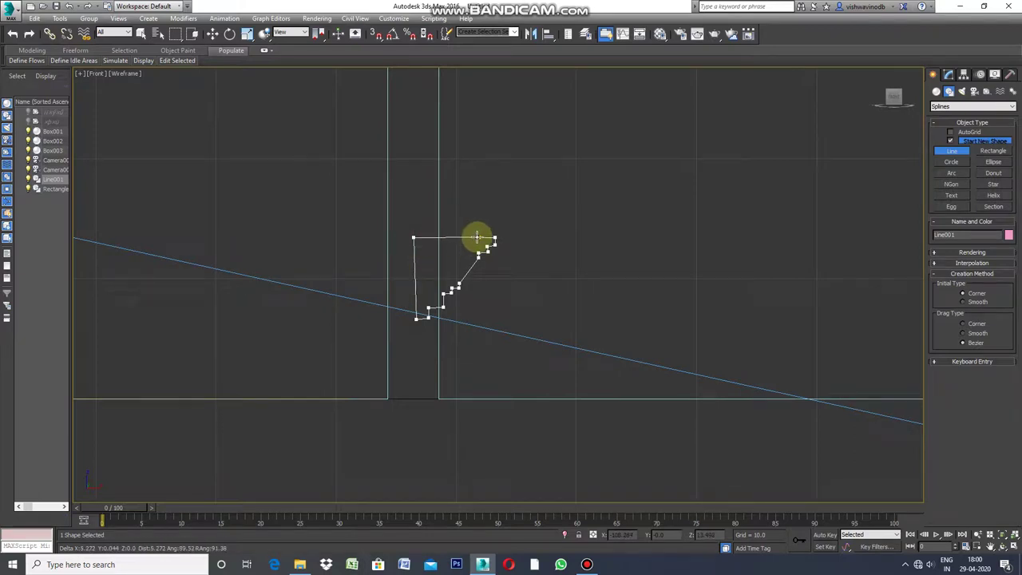
{"action": "left_click", "coordinate": [477, 237]}
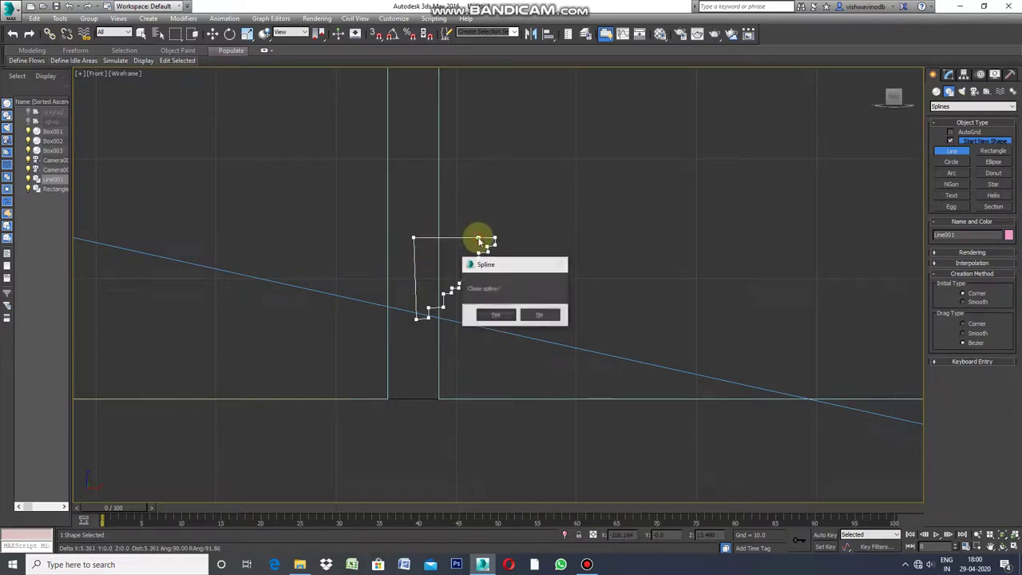
{"action": "left_click", "coordinate": [497, 317]}
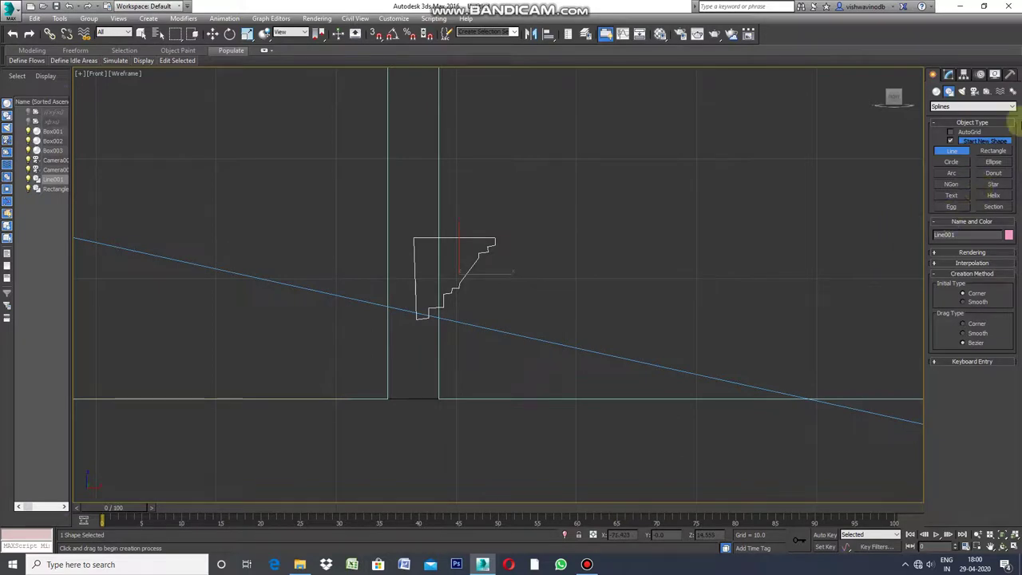
{"action": "left_click", "coordinate": [81, 74]}
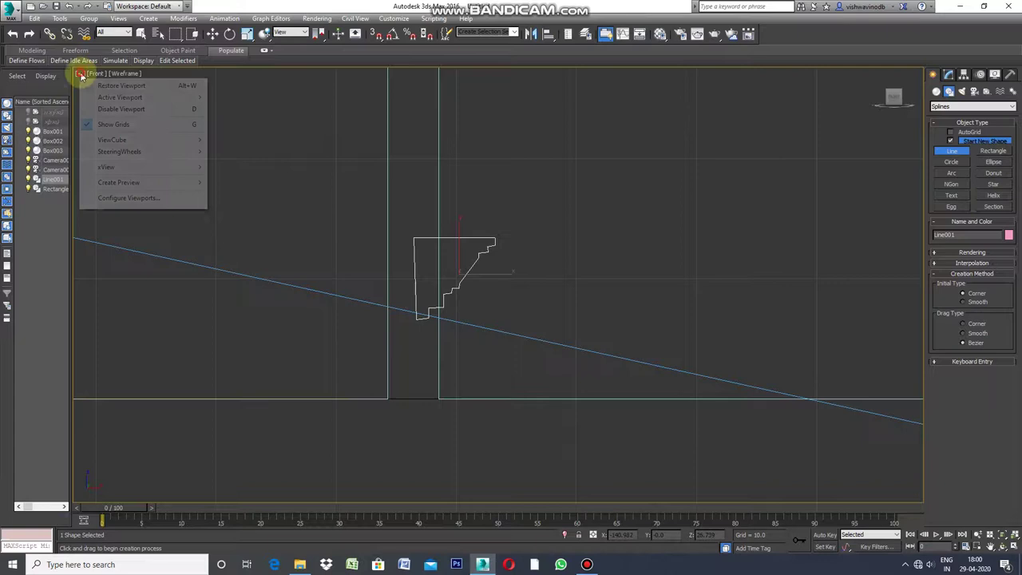
Step: Restore the four-view layout and maximize the Camera001 view
{"action": "left_click", "coordinate": [113, 86]}
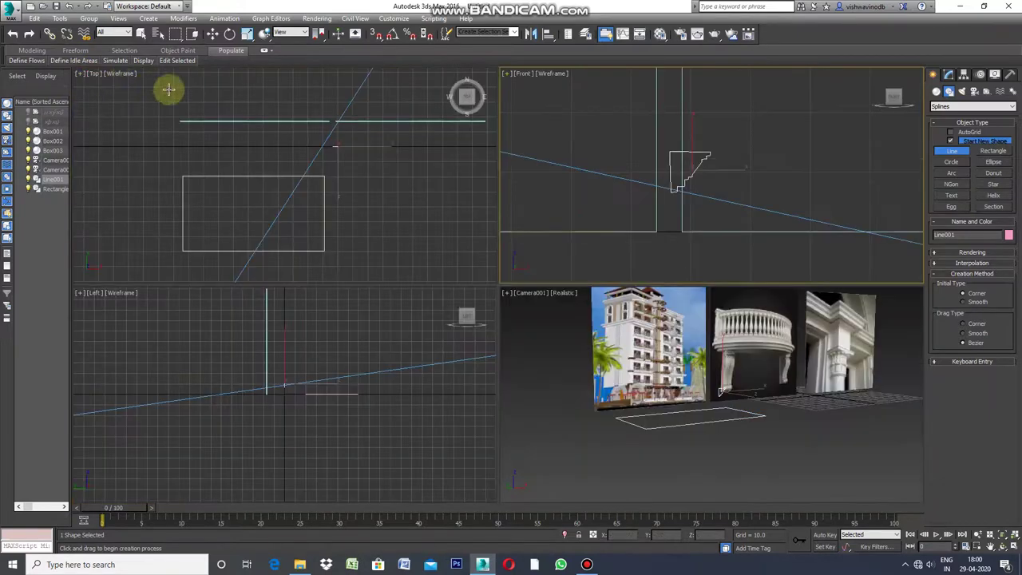
{"action": "left_click", "coordinate": [507, 293]}
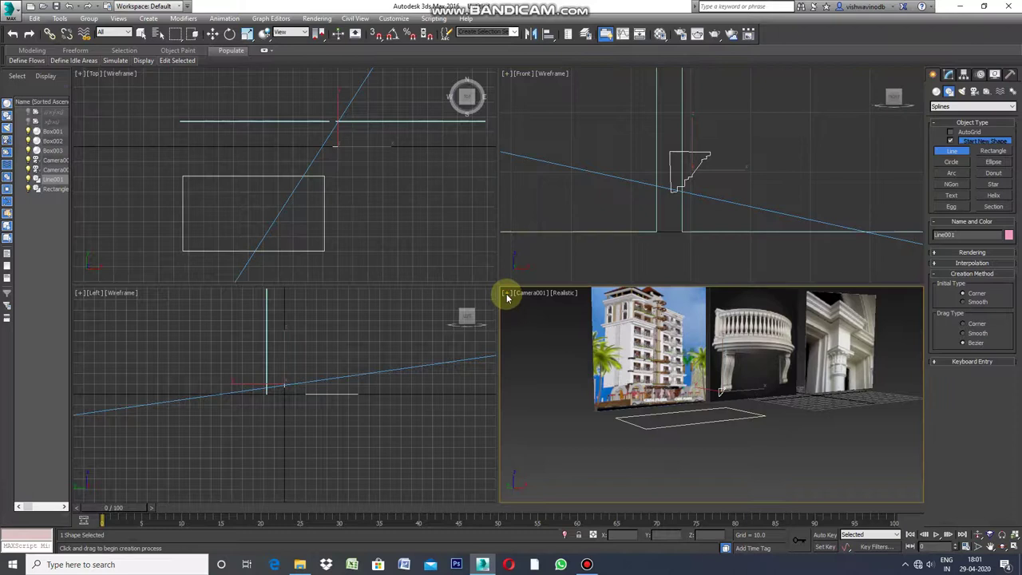
{"action": "left_click", "coordinate": [507, 294]}
{"action": "left_click", "coordinate": [531, 300]}
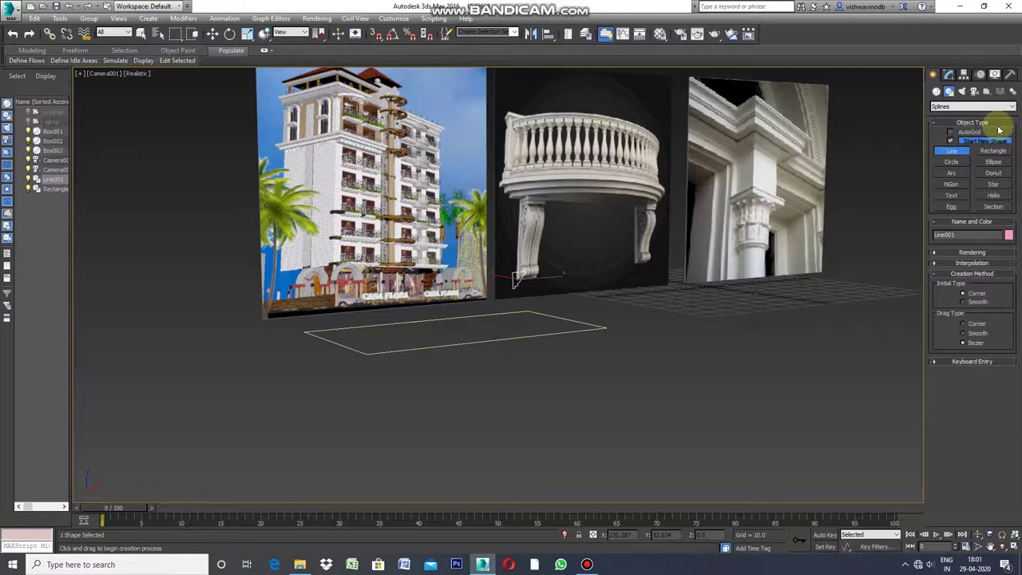
Step: Give Line001 the same pale-yellow object colour as the rectangle
{"action": "left_click", "coordinate": [950, 75]}
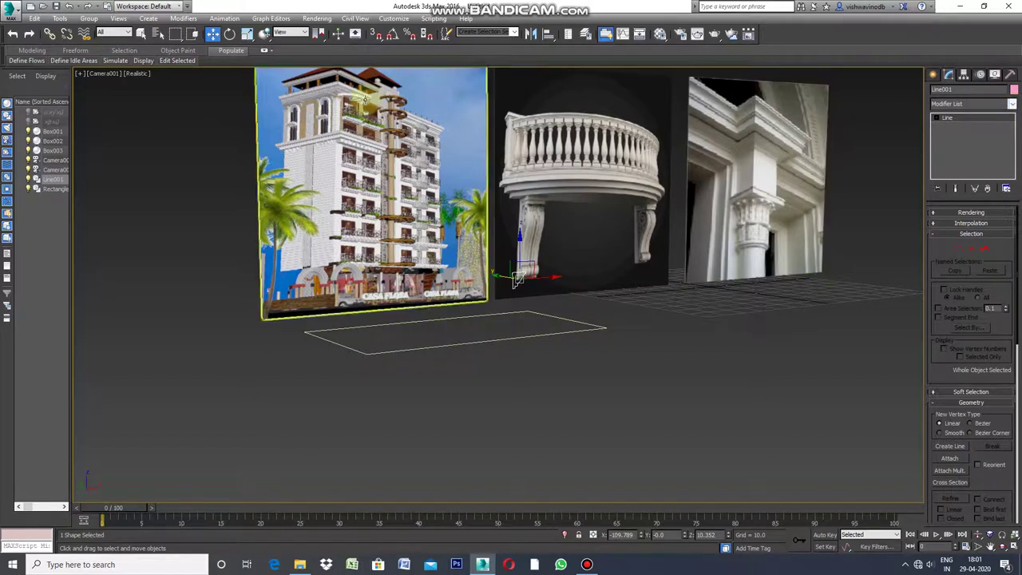
{"action": "left_click", "coordinate": [140, 34]}
{"action": "left_click", "coordinate": [408, 355]}
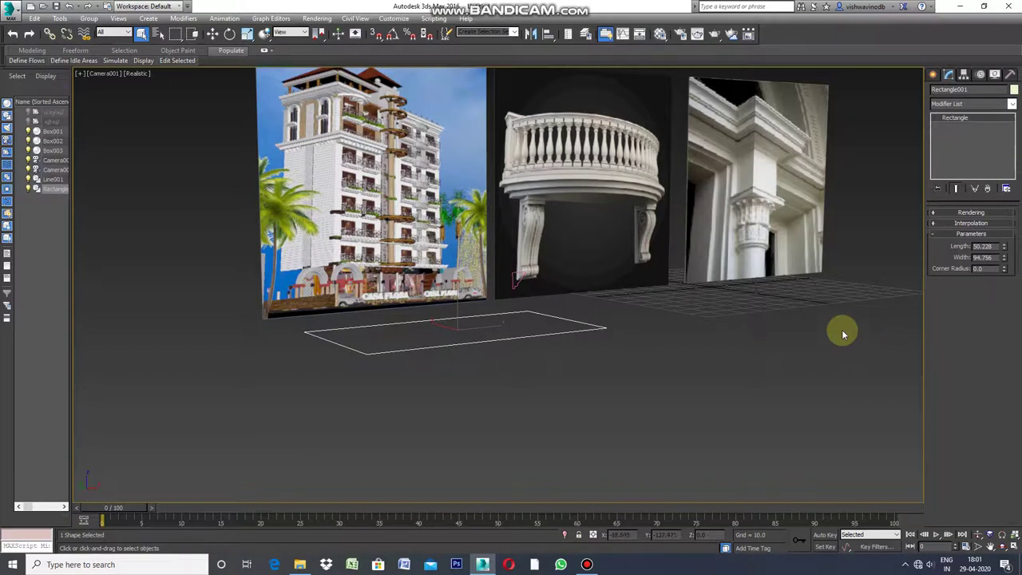
{"action": "left_click", "coordinate": [70, 8]}
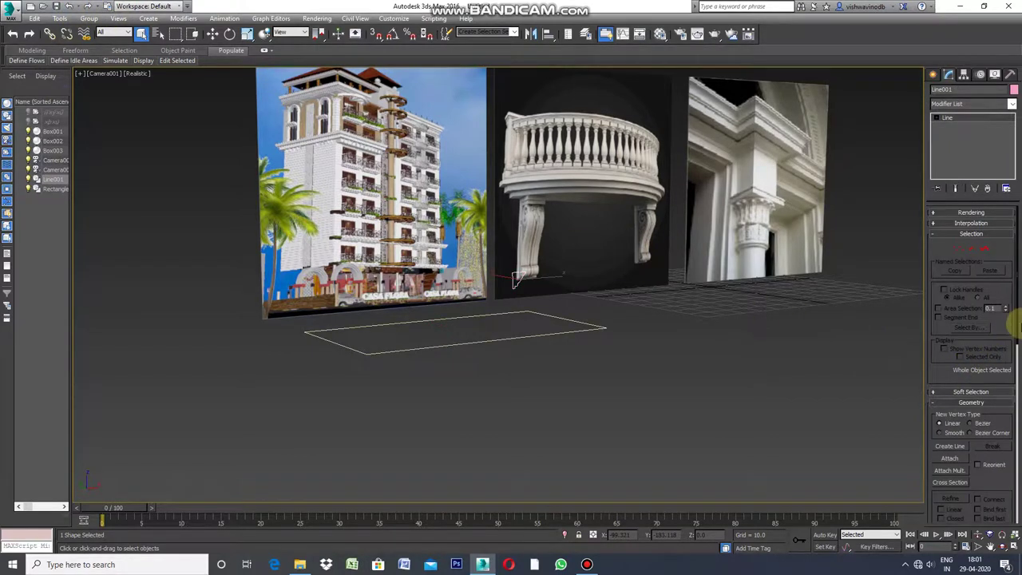
{"action": "left_click", "coordinate": [1014, 90]}
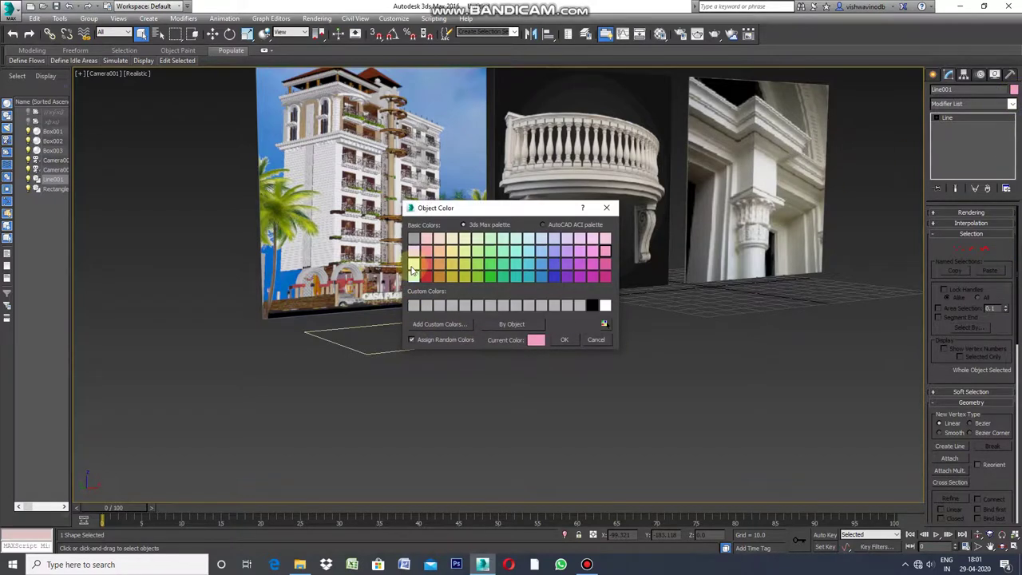
{"action": "left_click", "coordinate": [565, 340]}
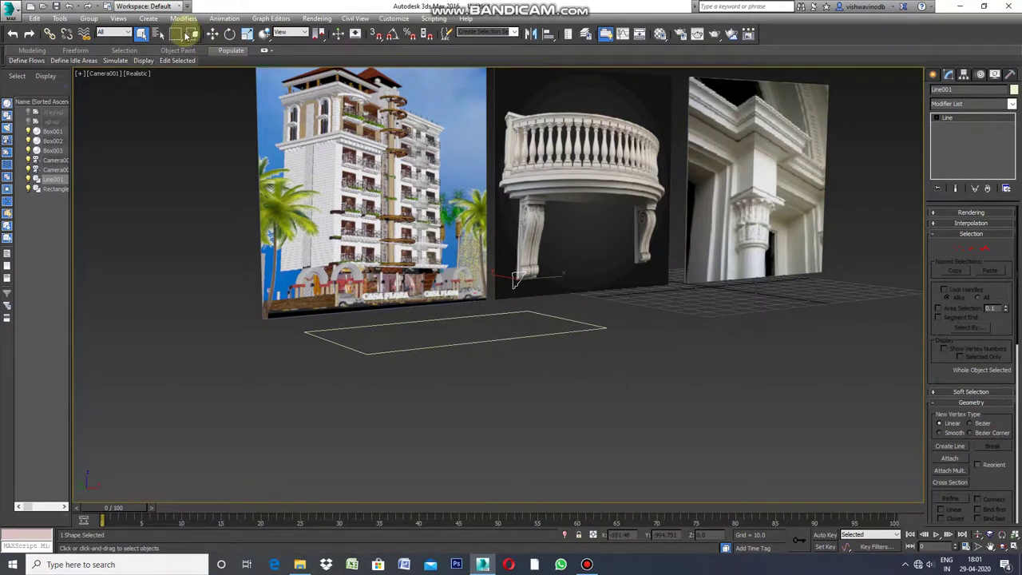
Step: Select Rectangle001 again
{"action": "left_click", "coordinate": [142, 35]}
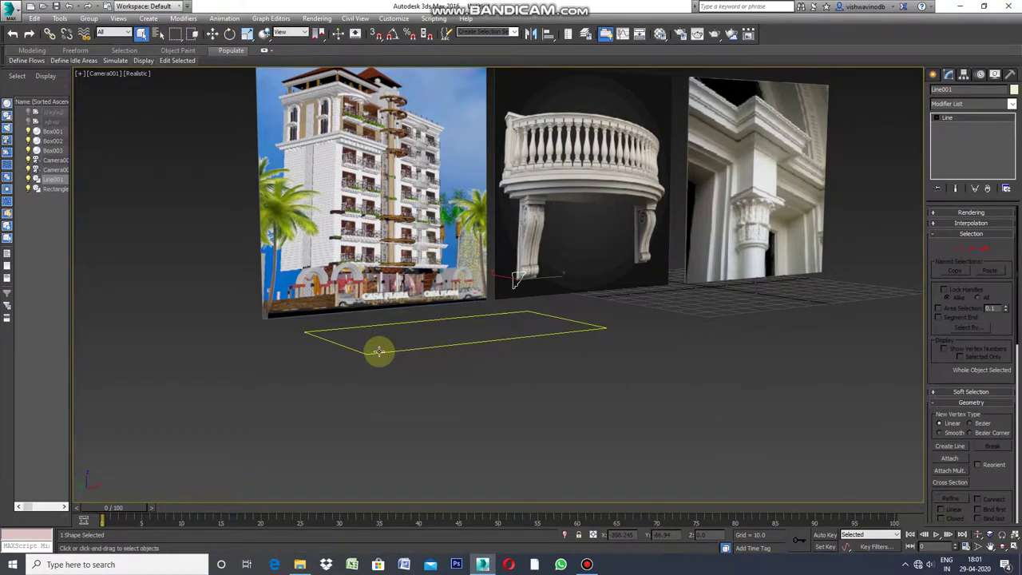
{"action": "left_click", "coordinate": [379, 349]}
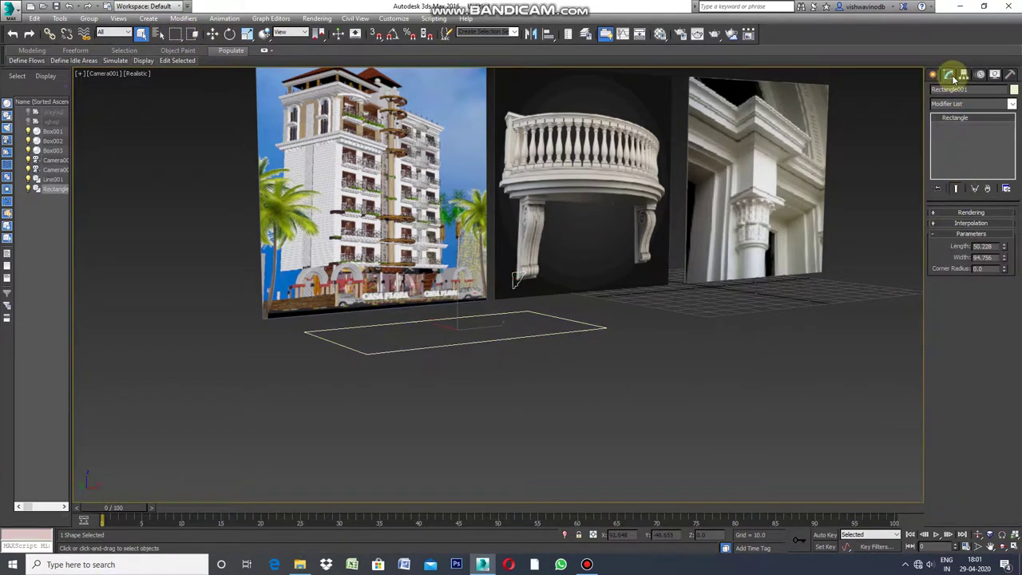
{"action": "left_click", "coordinate": [1012, 104]}
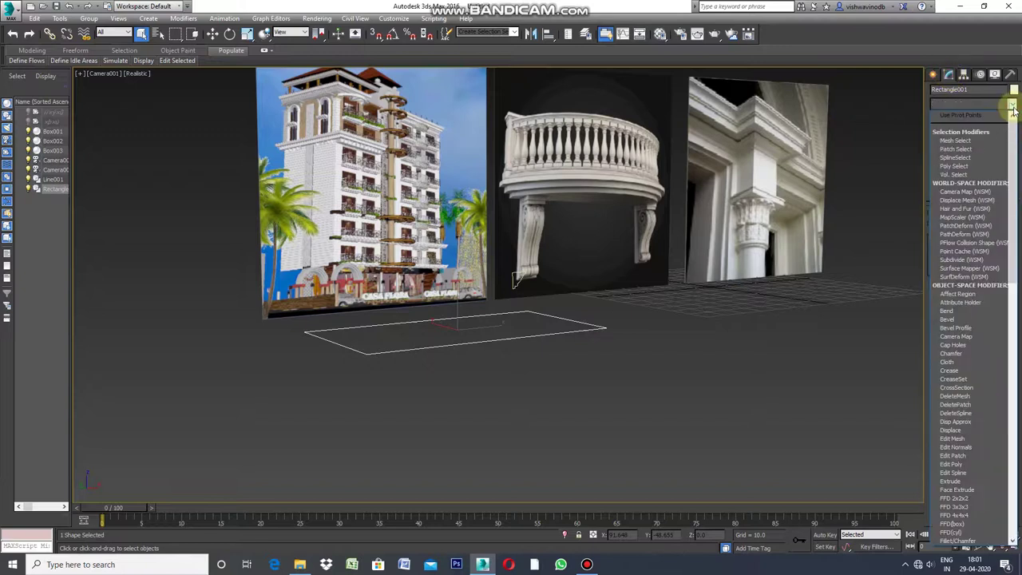
Step: Add a Bevel Profile modifier to Rectangle001 and pick Line001 as its profile
{"action": "left_click", "coordinate": [967, 329]}
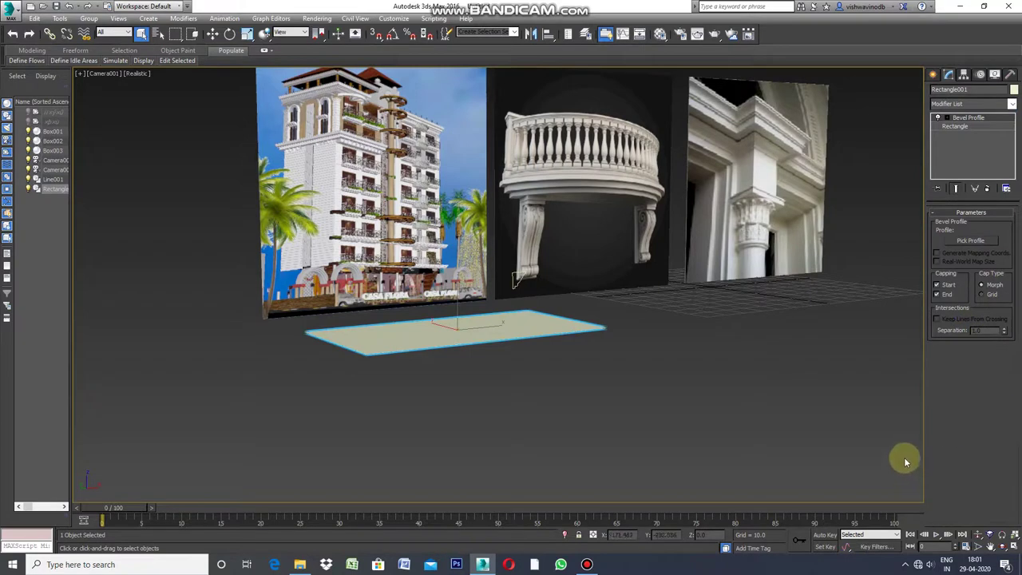
{"action": "left_click", "coordinate": [979, 245]}
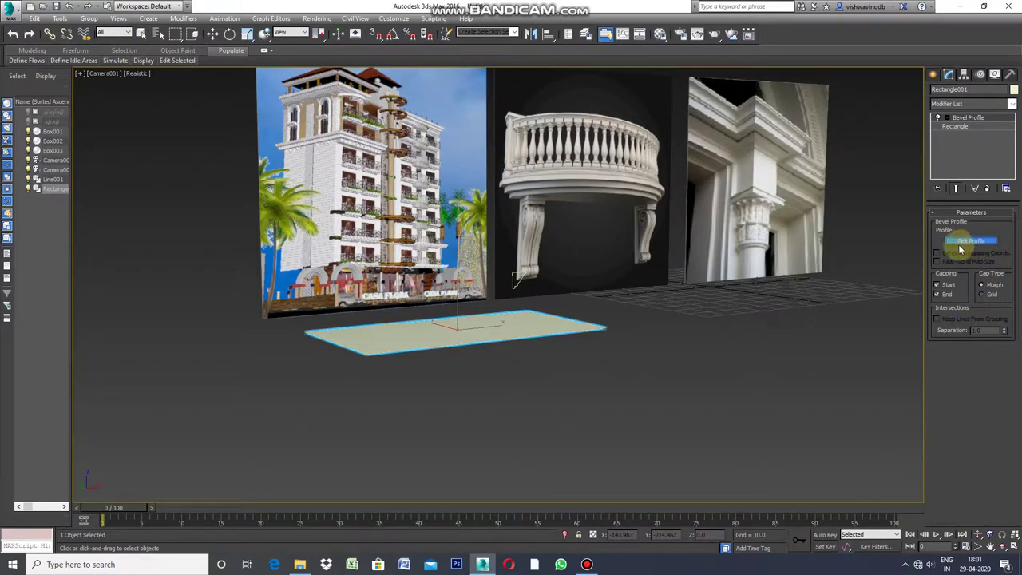
{"action": "left_click", "coordinate": [516, 285]}
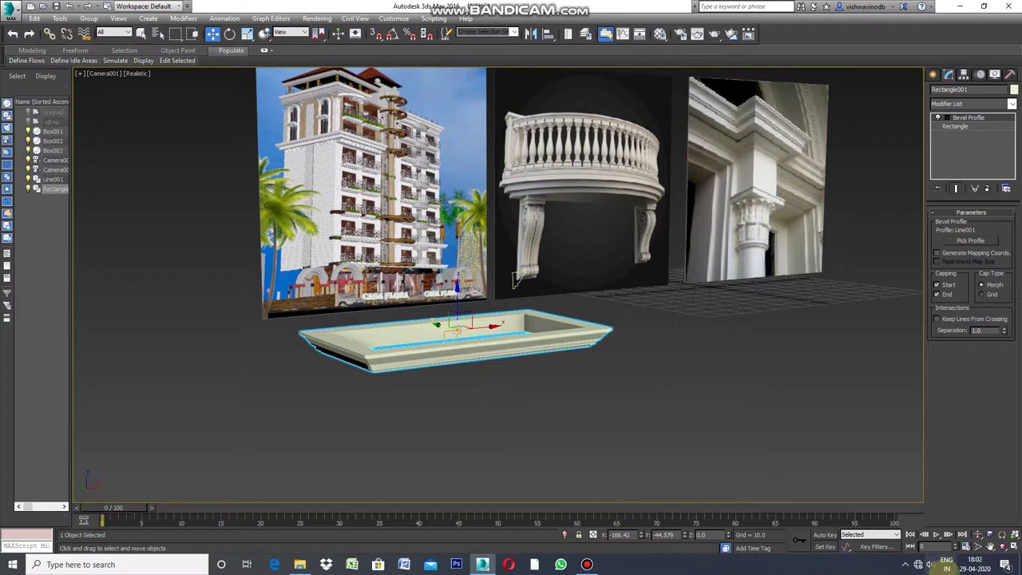
{"action": "left_click", "coordinate": [103, 75]}
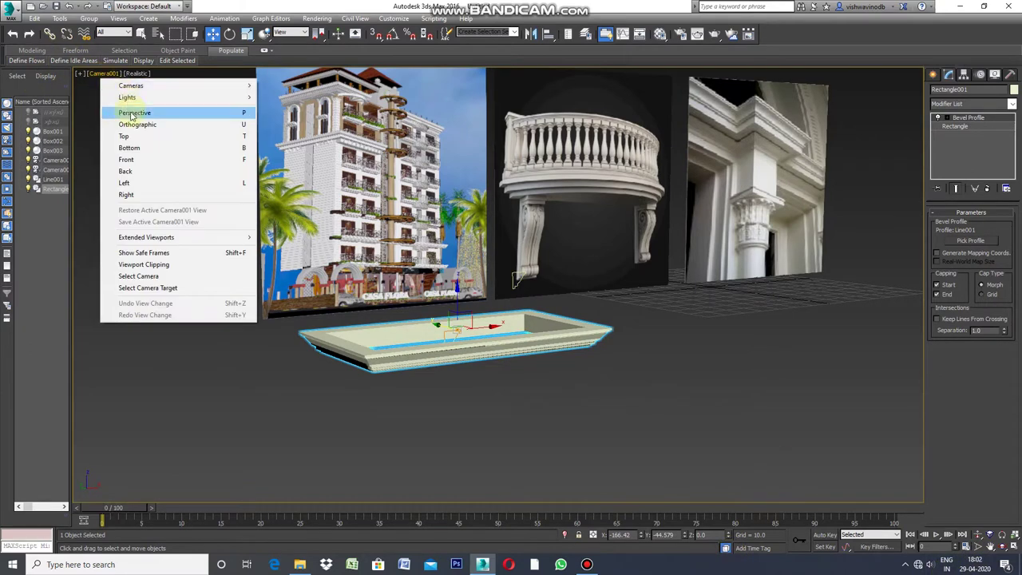
Step: Change the Camera001 viewport to Perspective and zoom-region in on the moulded tray
{"action": "left_click", "coordinate": [133, 114]}
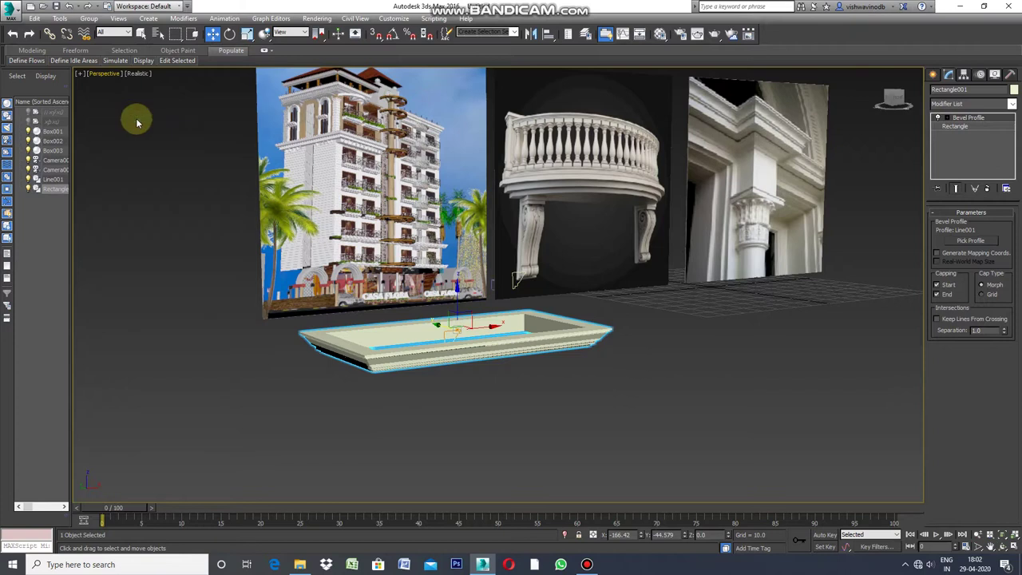
{"action": "left_click", "coordinate": [977, 548]}
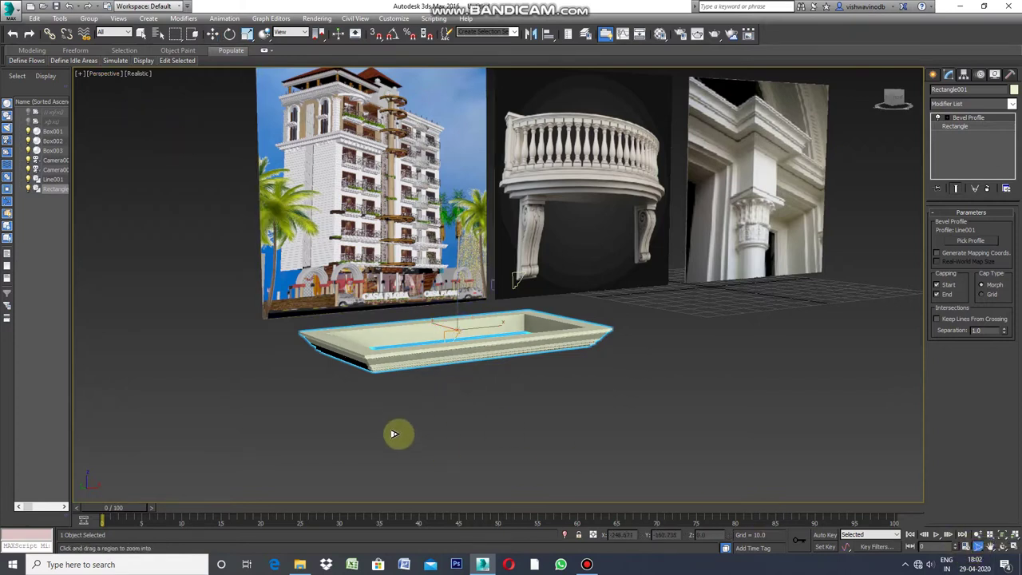
{"action": "left_click_drag", "start_coordinate": [400, 424], "coordinate": [415, 405]}
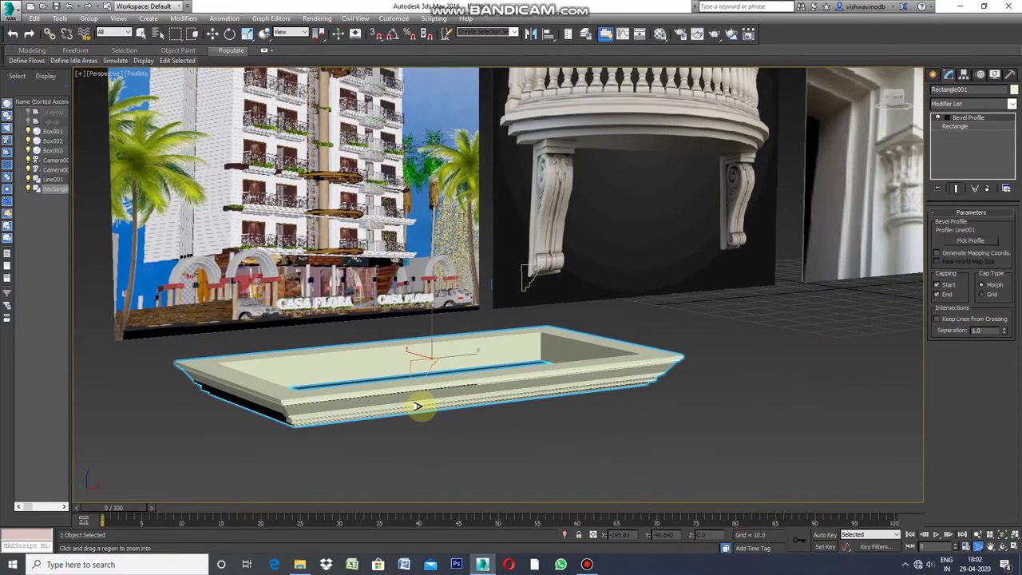
{"action": "left_click", "coordinate": [212, 34]}
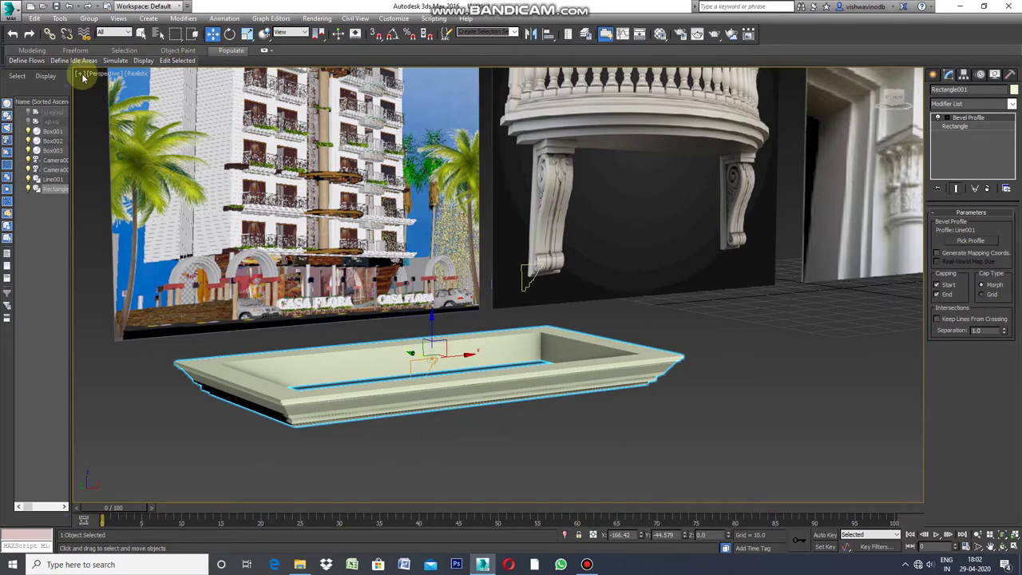